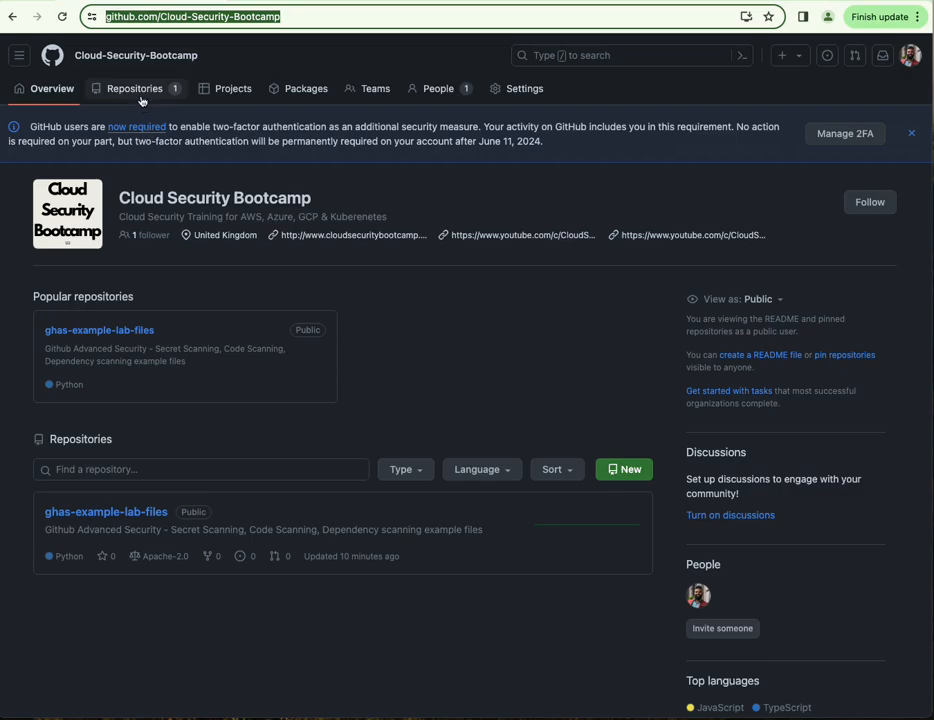
Open the ghas-example-lab-files repository from the organization's repository list and view its code-scanning folder
{"action": "left_click", "coordinate": [143, 95]}
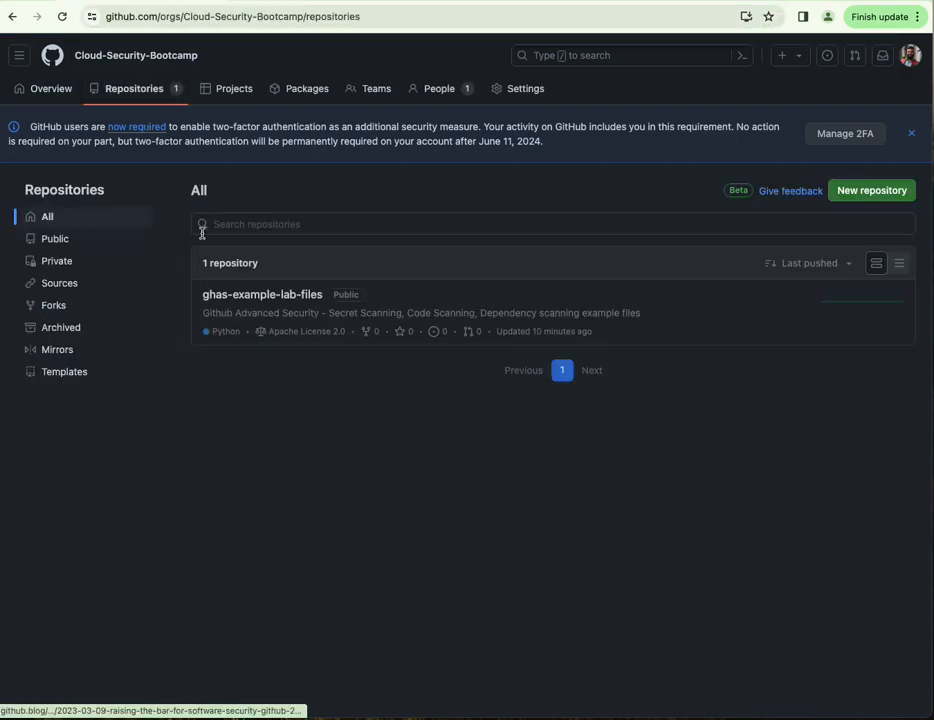
{"action": "left_click", "coordinate": [266, 297]}
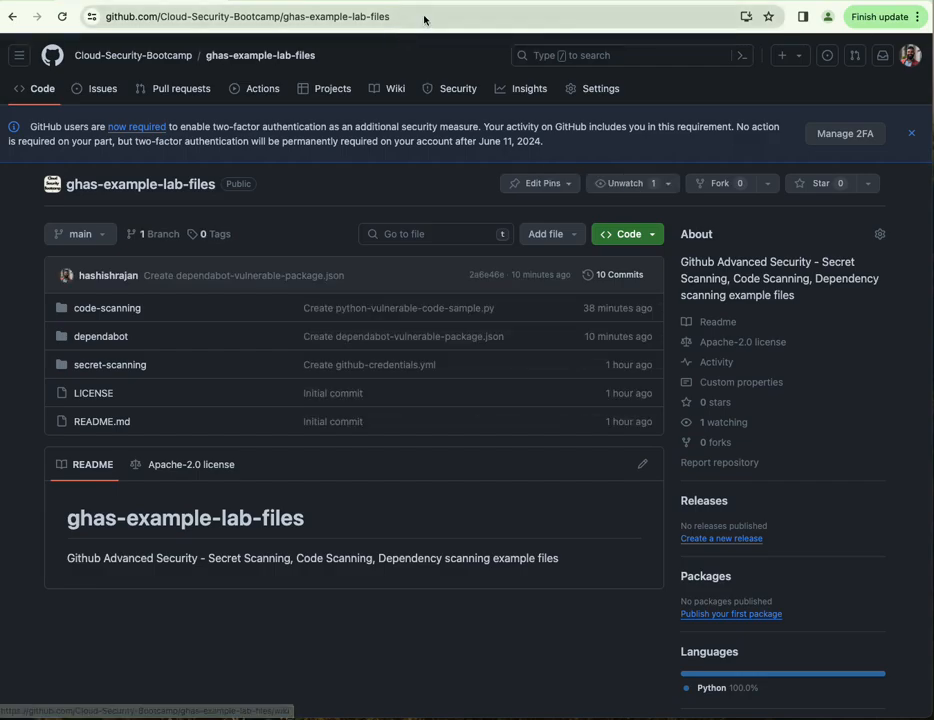
{"action": "left_click", "coordinate": [424, 16]}
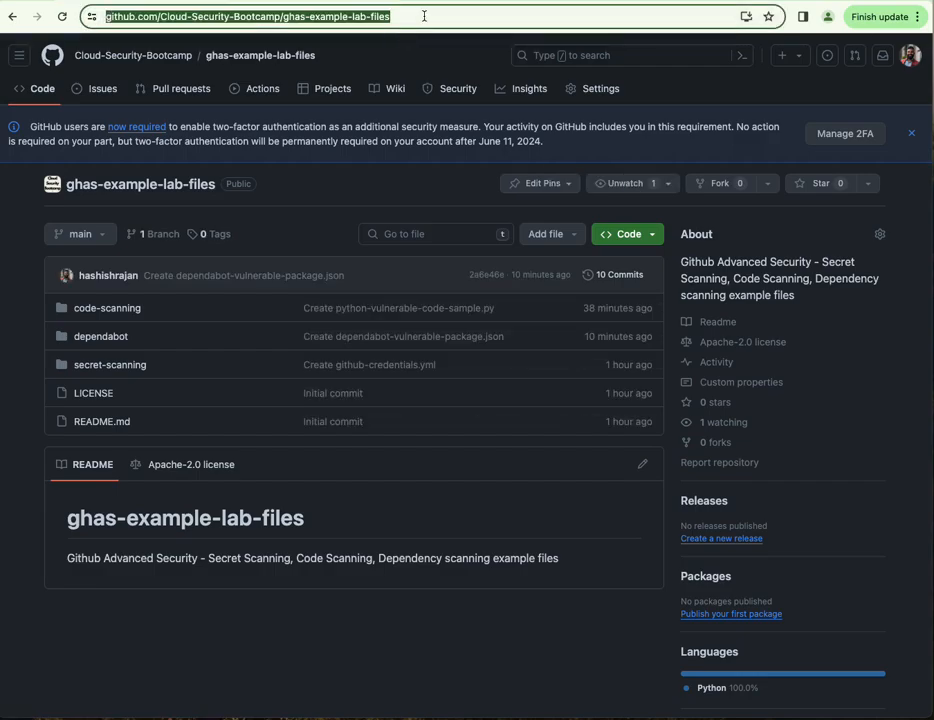
{"action": "mouse_move", "coordinate": [110, 55]}
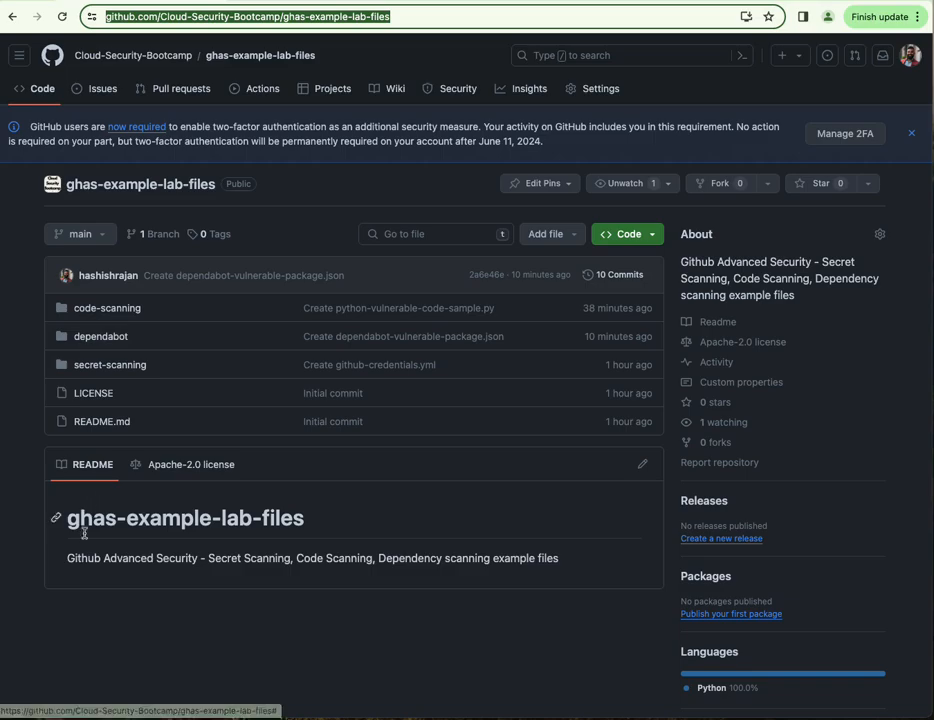
{"action": "left_click", "coordinate": [100, 309]}
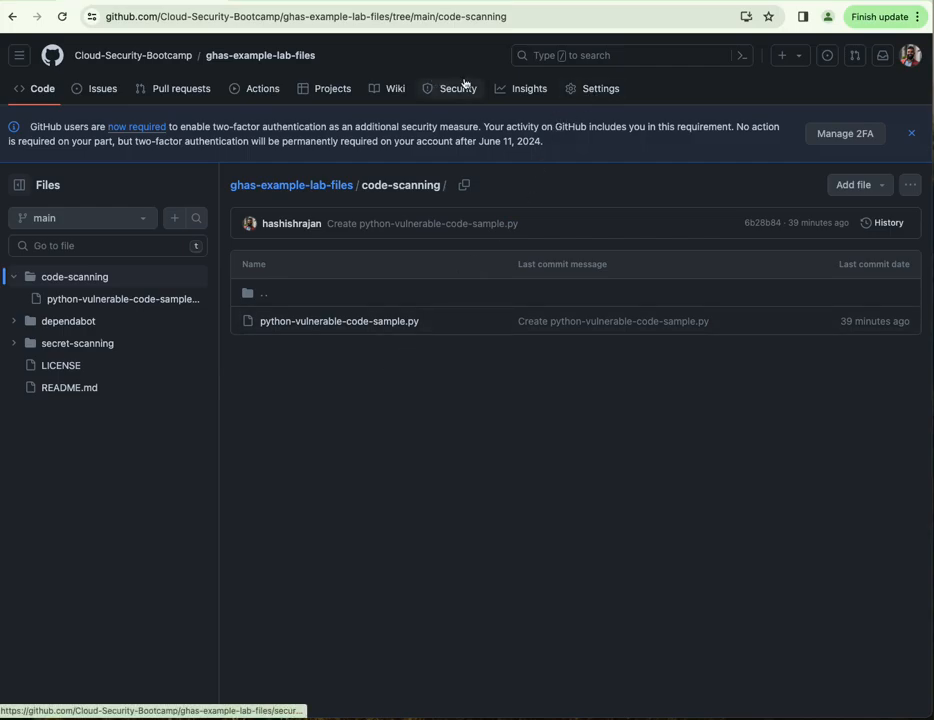
Open the repository's code security and analysis settings and review the Dependabot, code scanning and secret scanning options
{"action": "left_click", "coordinate": [585, 92]}
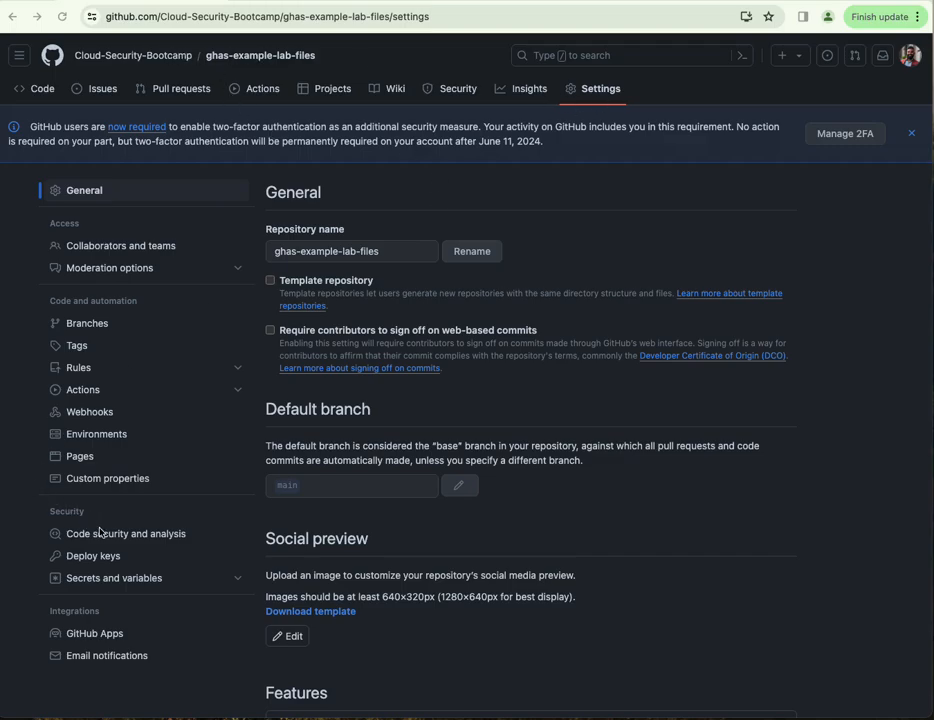
{"action": "left_click", "coordinate": [139, 537]}
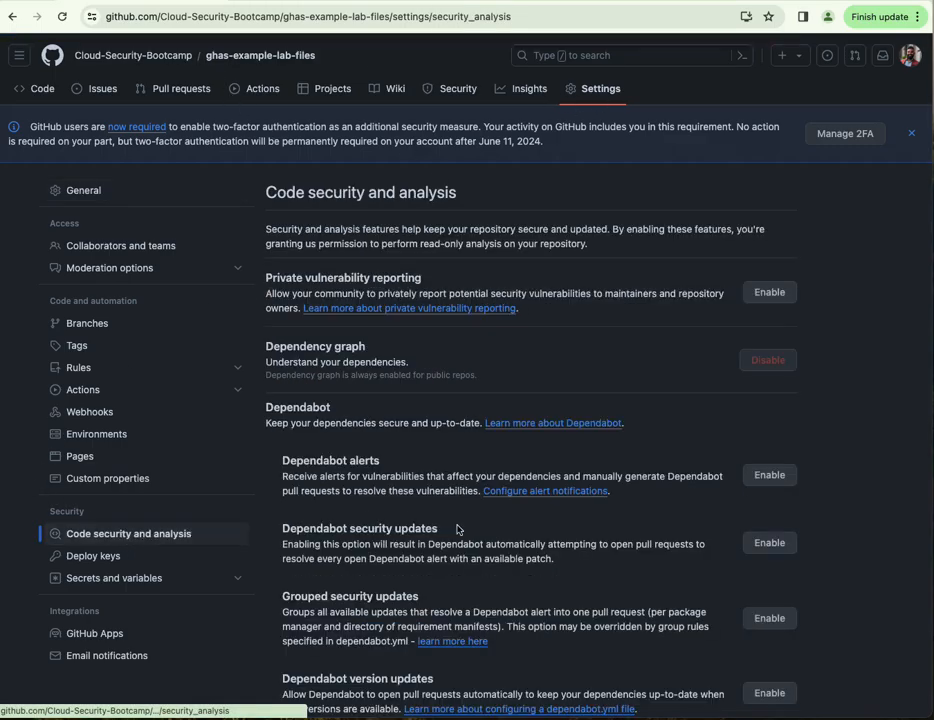
{"action": "scroll", "coordinate": [460, 530], "scroll_direction": "down", "scroll_amount": 1}
{"action": "scroll", "coordinate": [458, 529], "scroll_direction": "down", "scroll_amount": 3}
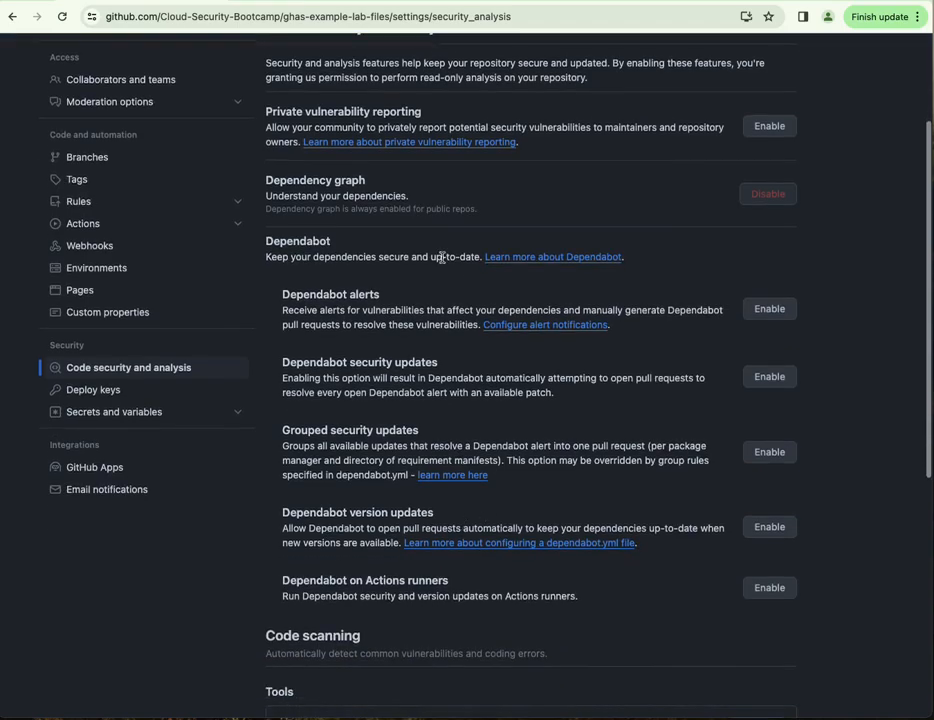
{"action": "scroll", "coordinate": [753, 434], "scroll_direction": "down", "scroll_amount": 5}
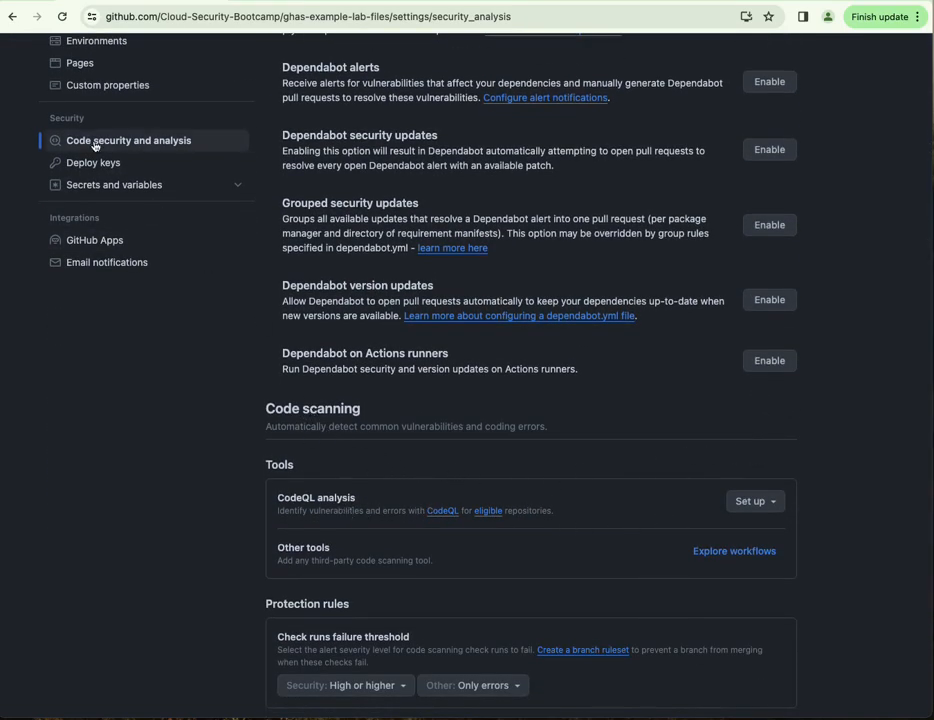
{"action": "scroll", "coordinate": [180, 147], "scroll_direction": "up", "scroll_amount": 8}
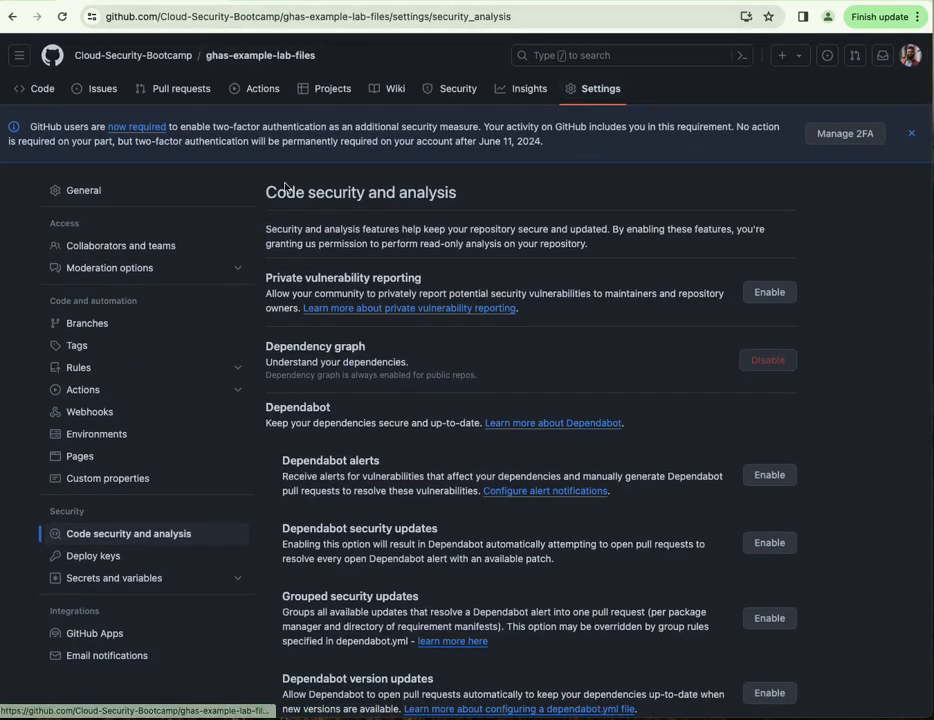
{"action": "scroll", "coordinate": [163, 486], "scroll_direction": "down", "scroll_amount": 1}
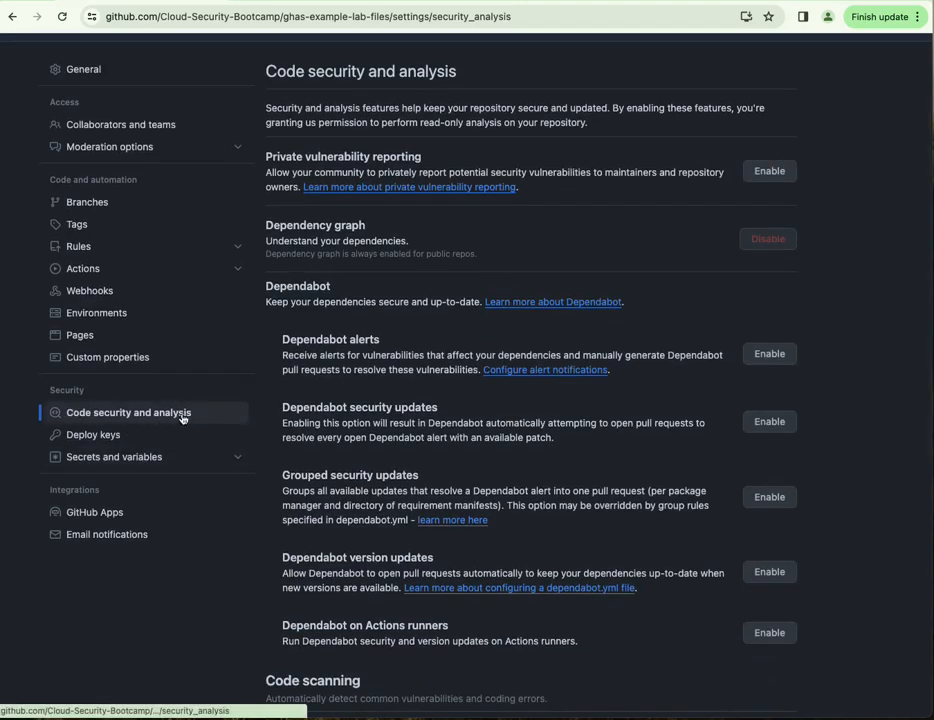
{"action": "scroll", "coordinate": [377, 497], "scroll_direction": "down", "scroll_amount": 2}
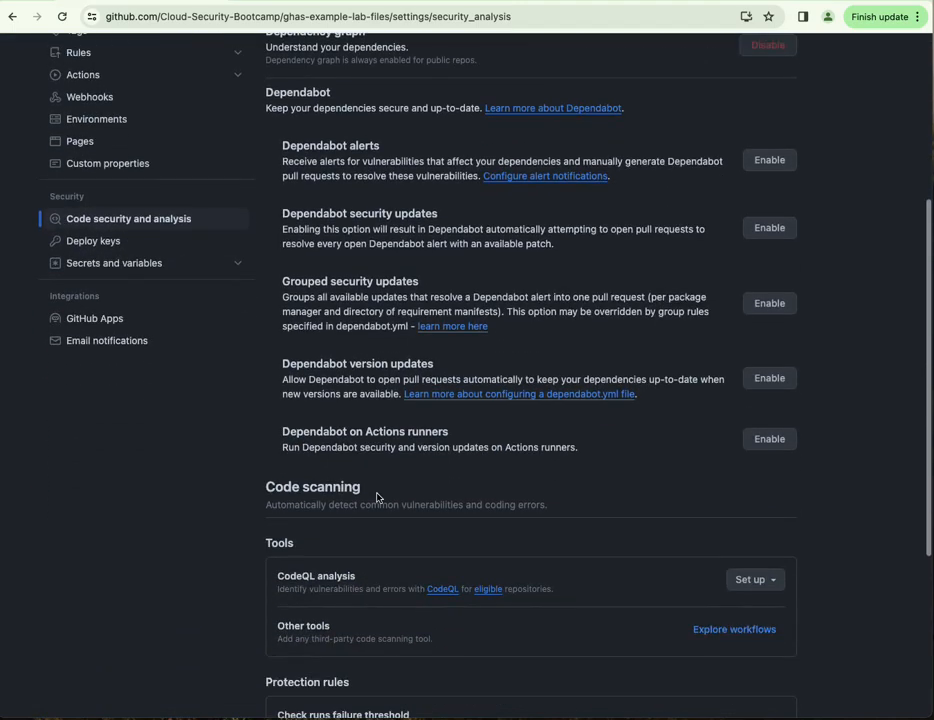
{"action": "left_click", "coordinate": [131, 217]}
{"action": "scroll", "coordinate": [435, 313], "scroll_direction": "down", "scroll_amount": 6}
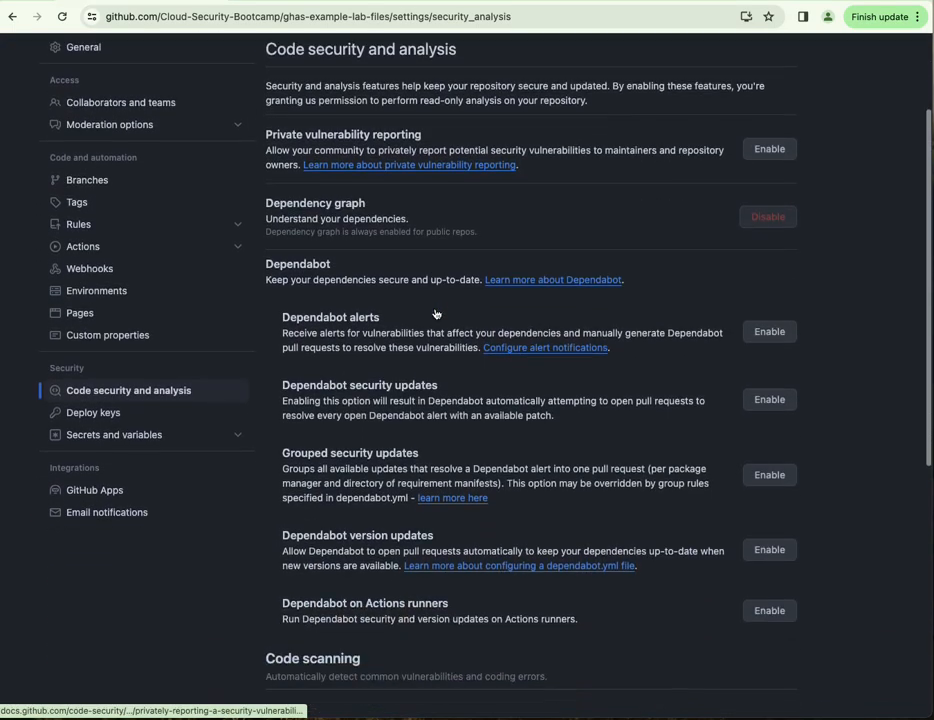
{"action": "scroll", "coordinate": [435, 313], "scroll_direction": "up", "scroll_amount": 1}
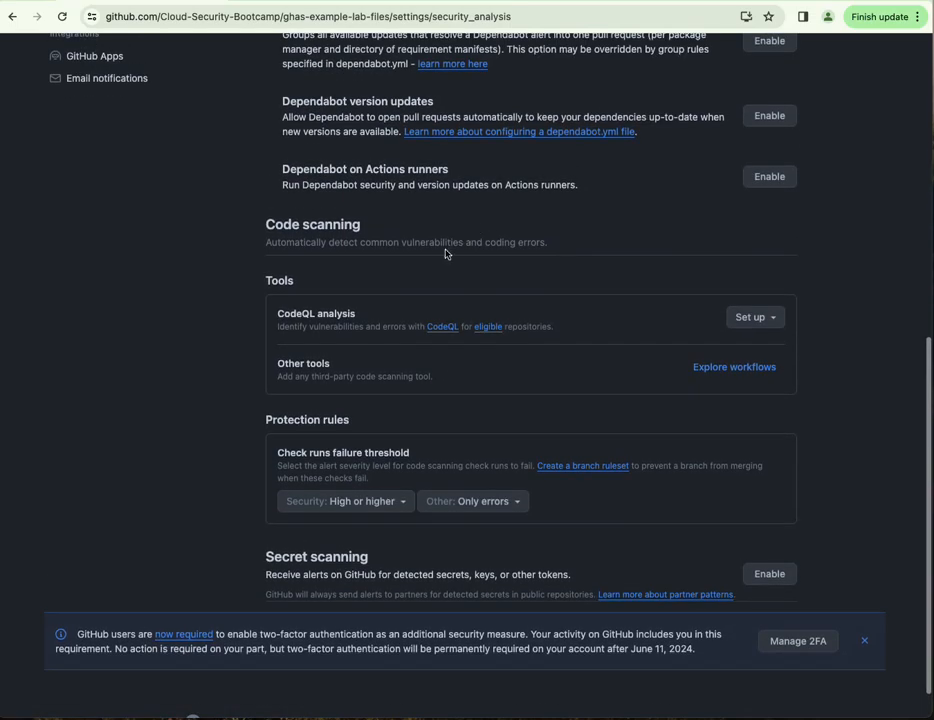
Set up CodeQL analysis with the default configuration, keeping Python and the Default query suite, and enable it
{"action": "triple_click", "coordinate": [289, 314]}
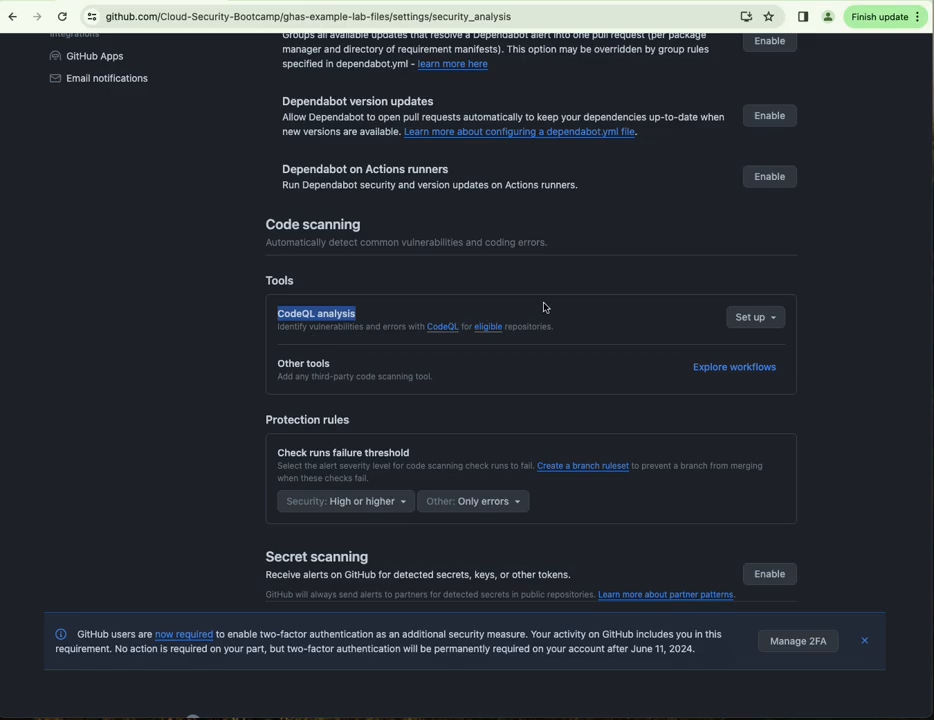
{"action": "left_click", "coordinate": [757, 317]}
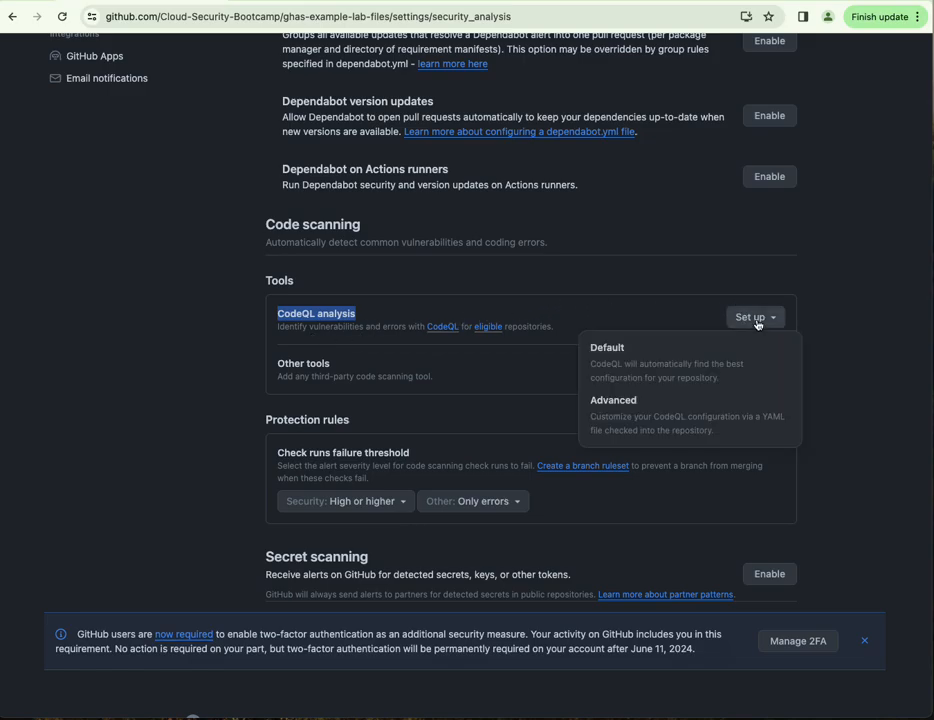
{"action": "left_click", "coordinate": [689, 364]}
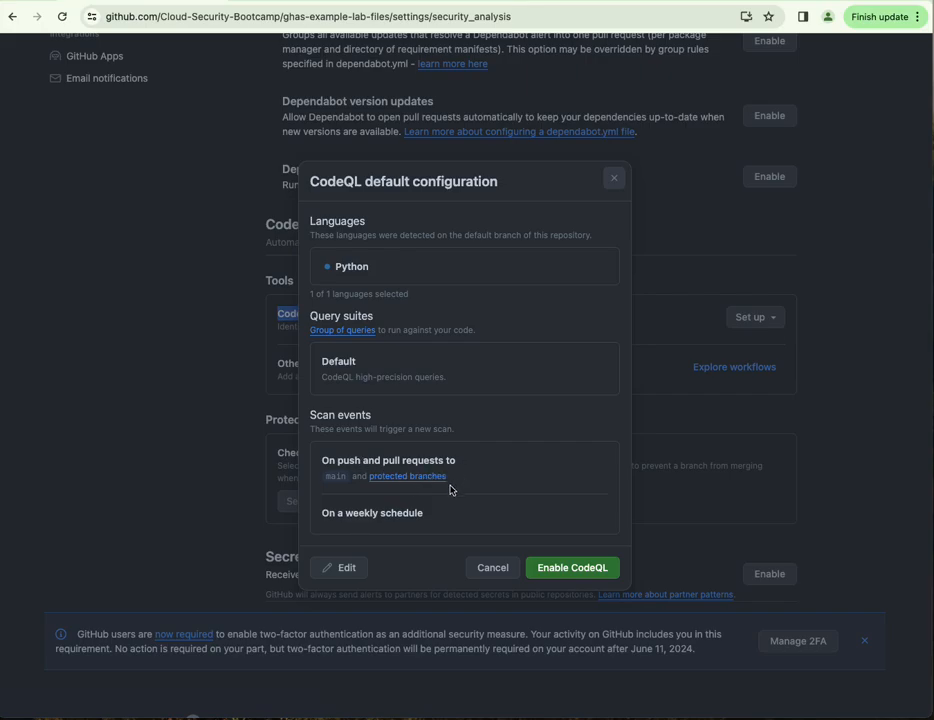
{"action": "left_click", "coordinate": [341, 478]}
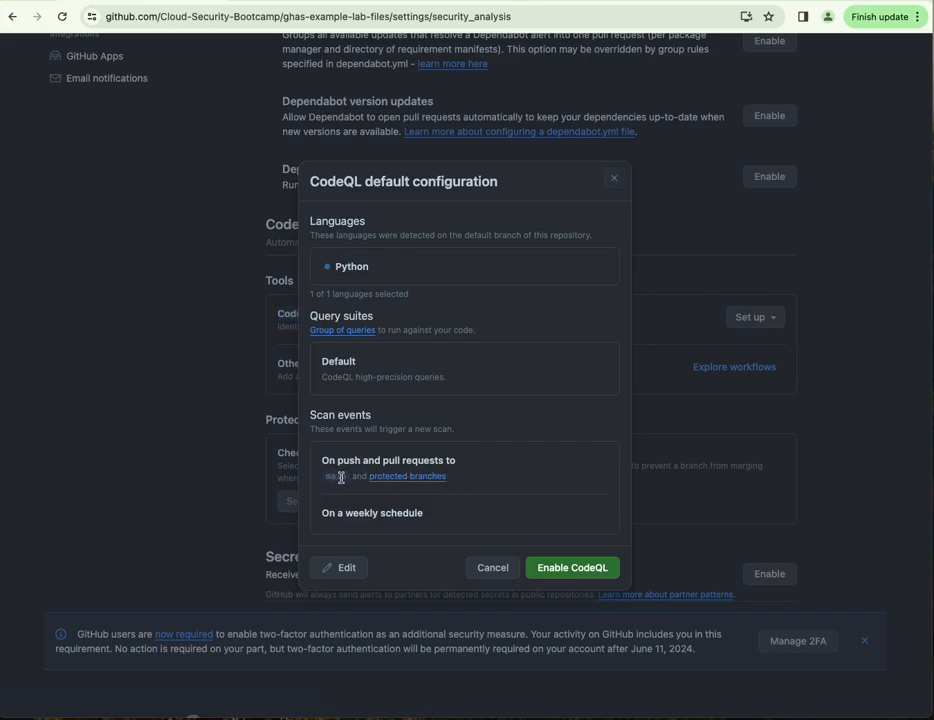
{"action": "double_click", "coordinate": [341, 478]}
{"action": "left_click", "coordinate": [325, 568]}
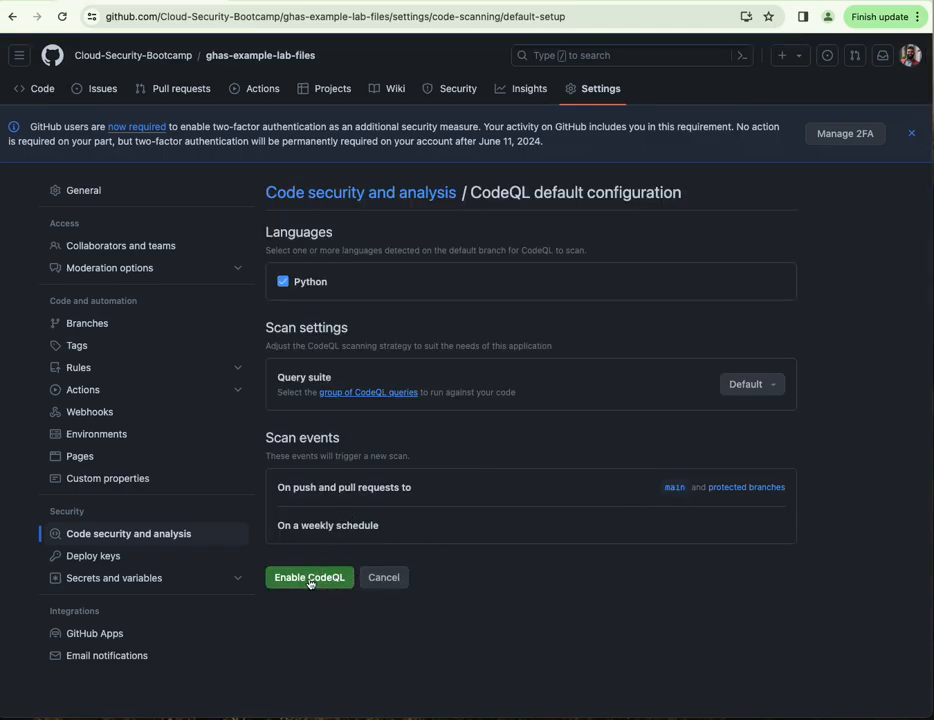
{"action": "left_click", "coordinate": [310, 578]}
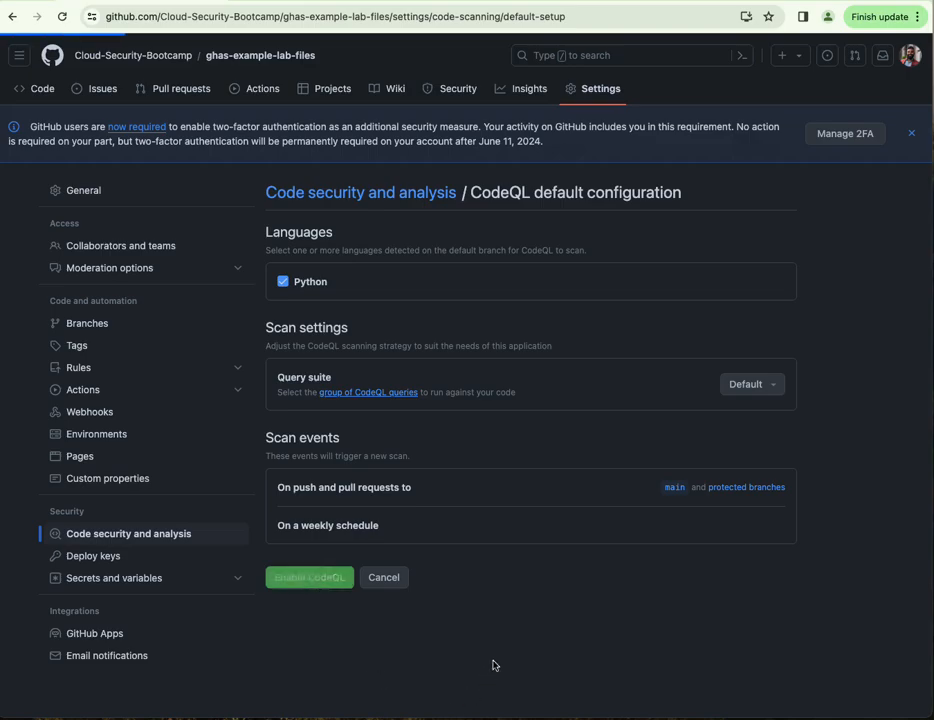
Check the CodeQL setup status in the code scanning tools and open the repository's workflow runs
{"action": "scroll", "coordinate": [430, 545], "scroll_direction": "down", "scroll_amount": 5}
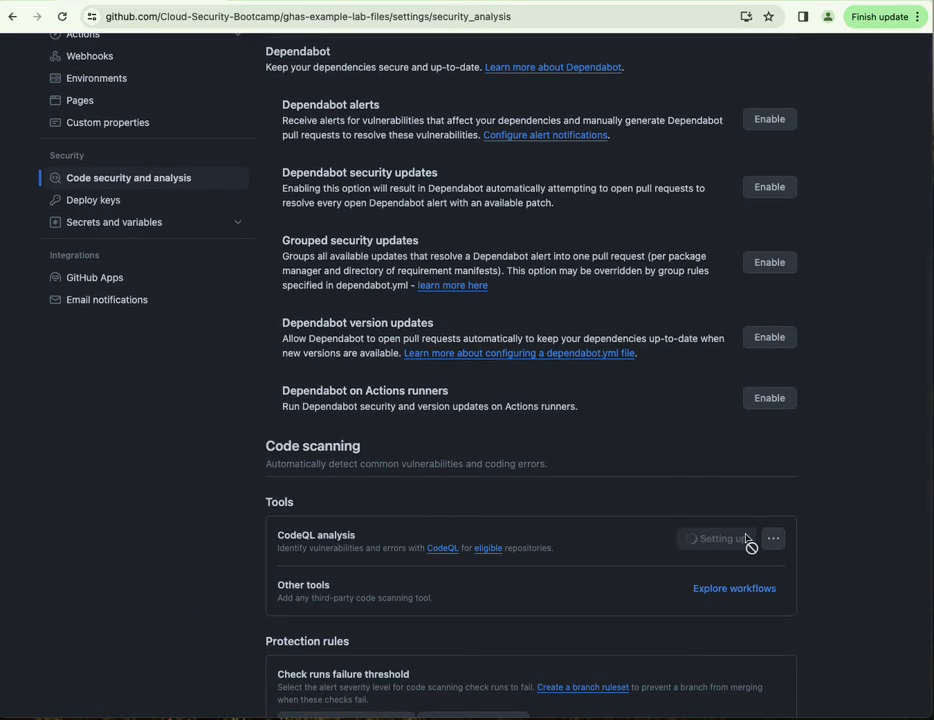
{"action": "scroll", "coordinate": [413, 318], "scroll_direction": "up", "scroll_amount": 5}
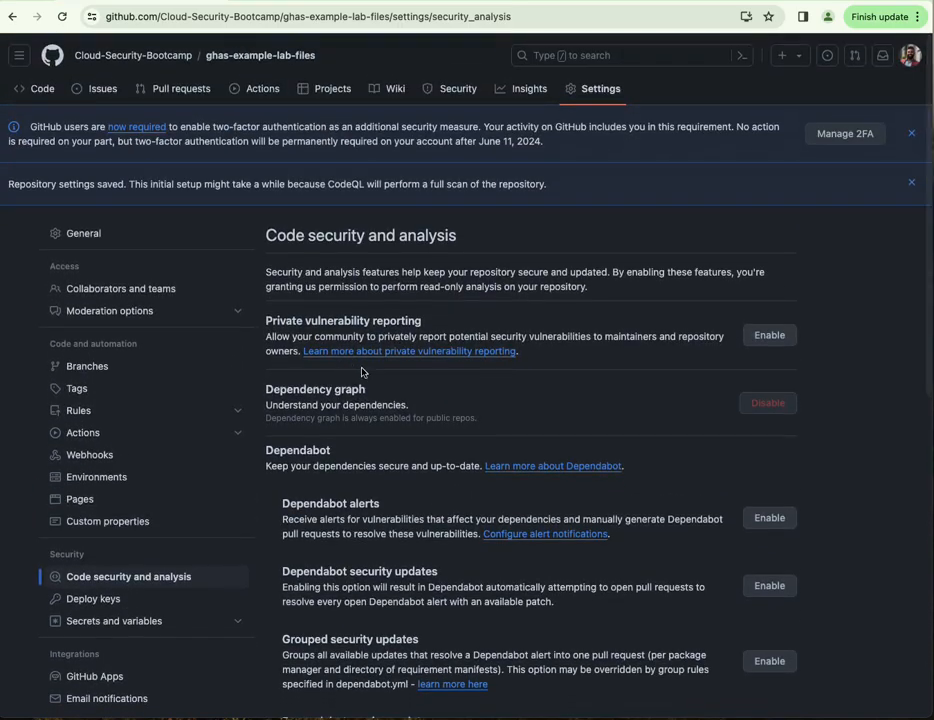
{"action": "left_click", "coordinate": [258, 90]}
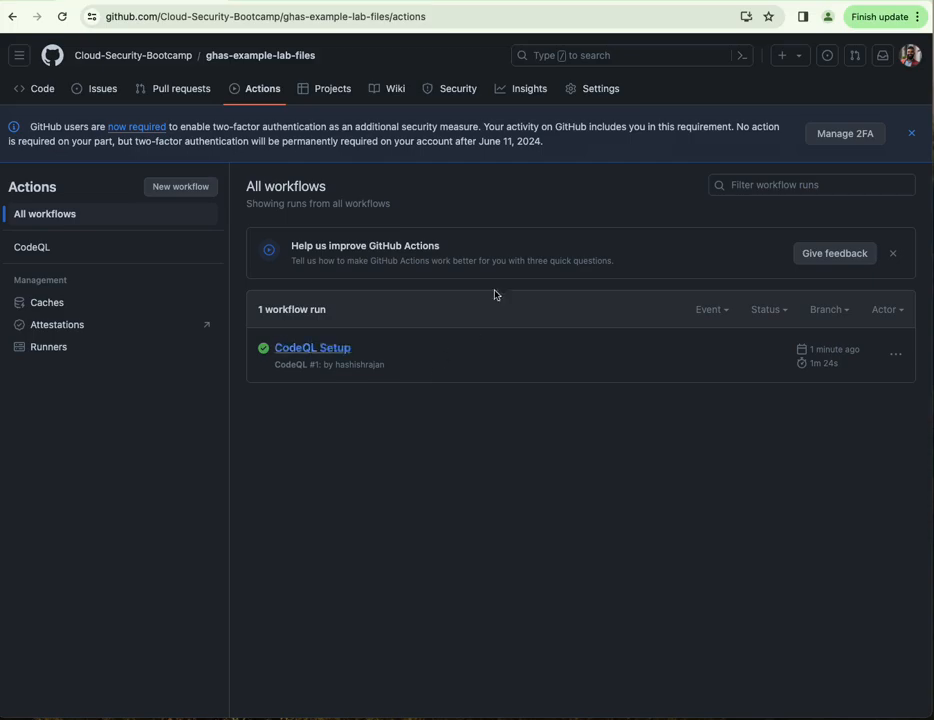
Reopen the code security and analysis settings and check when CodeQL analysis last scanned the repository
{"action": "left_click", "coordinate": [585, 88]}
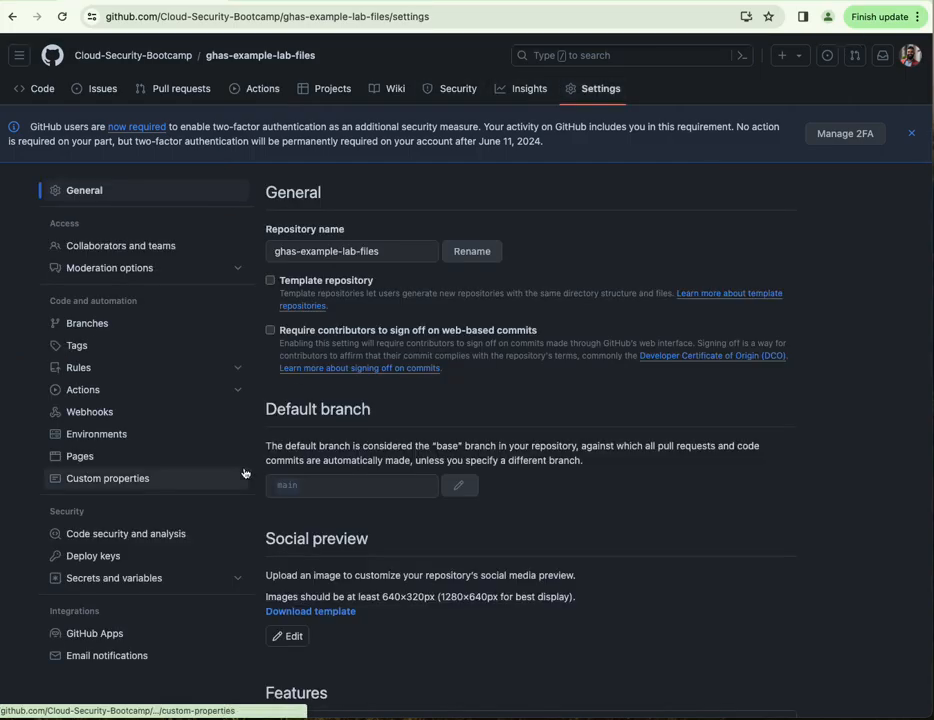
{"action": "left_click", "coordinate": [165, 537]}
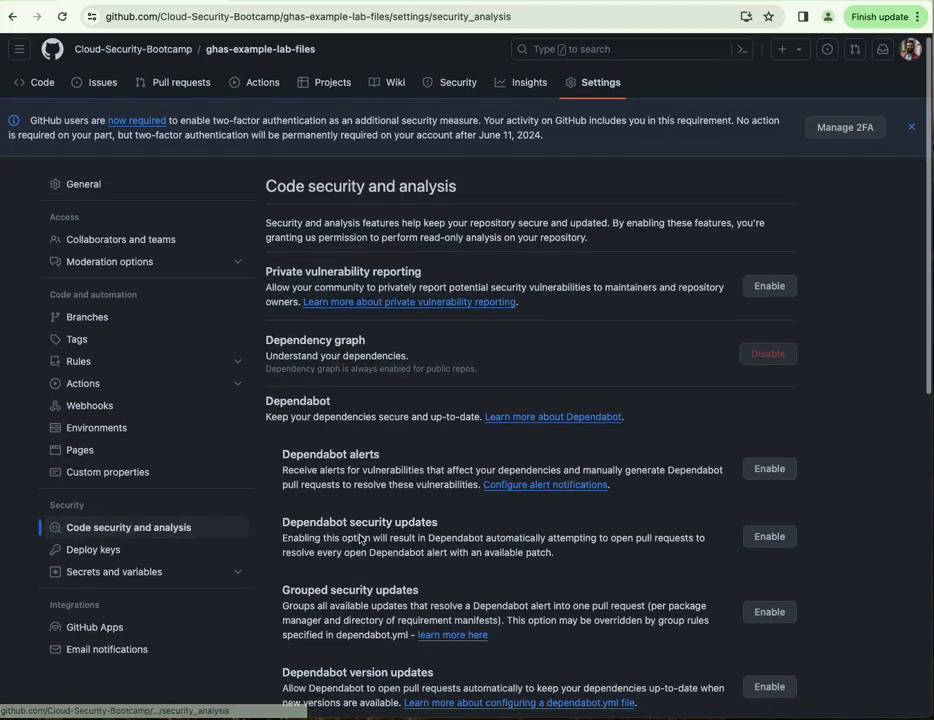
{"action": "scroll", "coordinate": [360, 535], "scroll_direction": "down", "scroll_amount": 5}
{"action": "scroll", "coordinate": [360, 535], "scroll_direction": "down", "scroll_amount": 3}
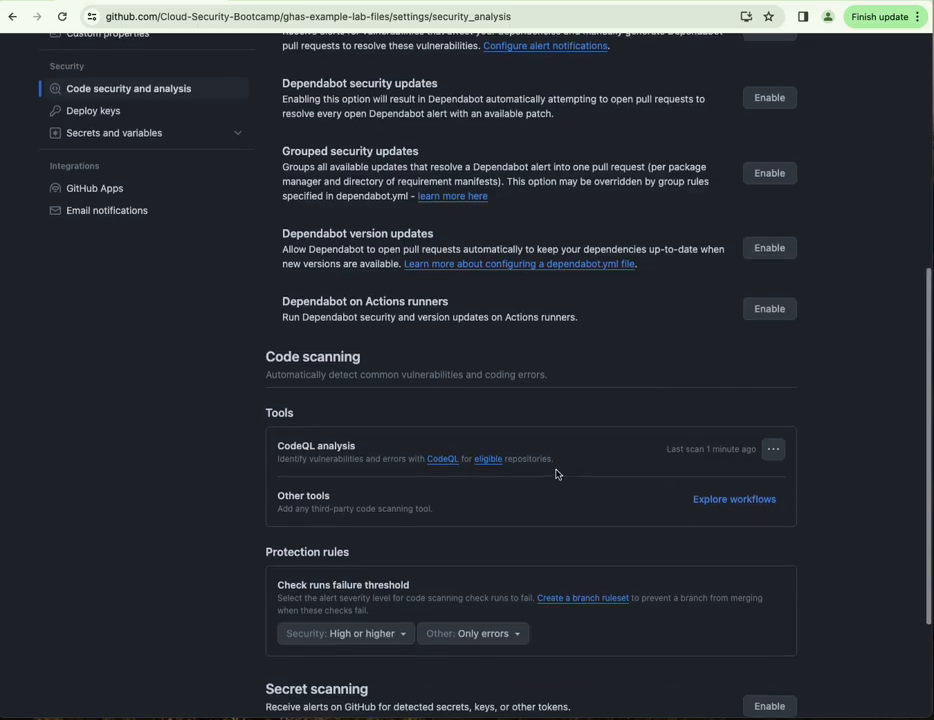
{"action": "scroll", "coordinate": [555, 472], "scroll_direction": "up", "scroll_amount": 5}
Open the repository's security overview and view its code scanning alerts
{"action": "left_click", "coordinate": [438, 92]}
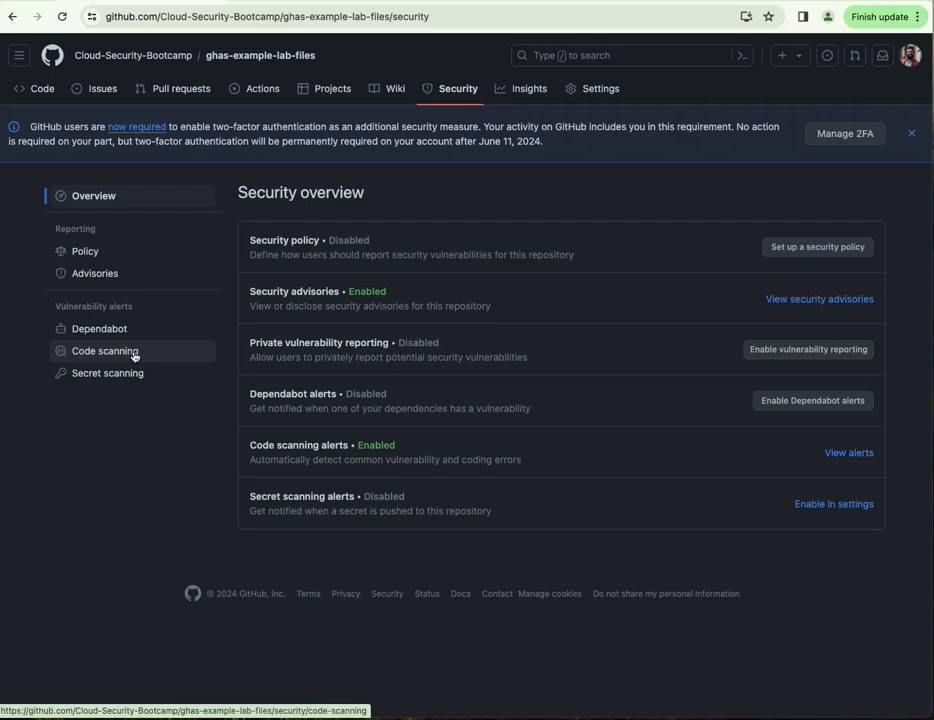
{"action": "left_click", "coordinate": [851, 459]}
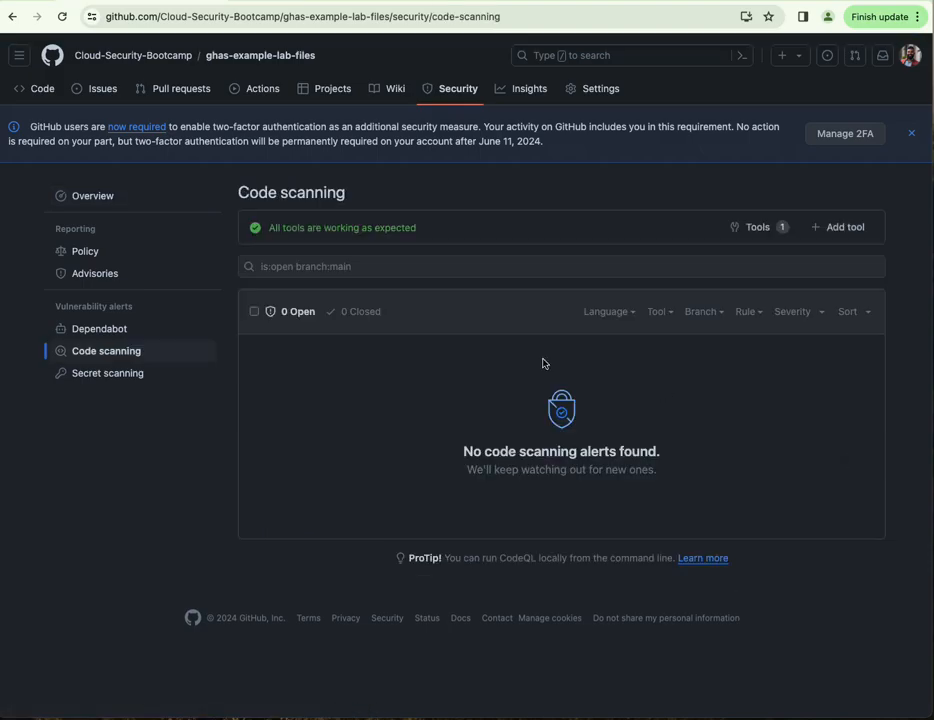
{"action": "left_click", "coordinate": [146, 356]}
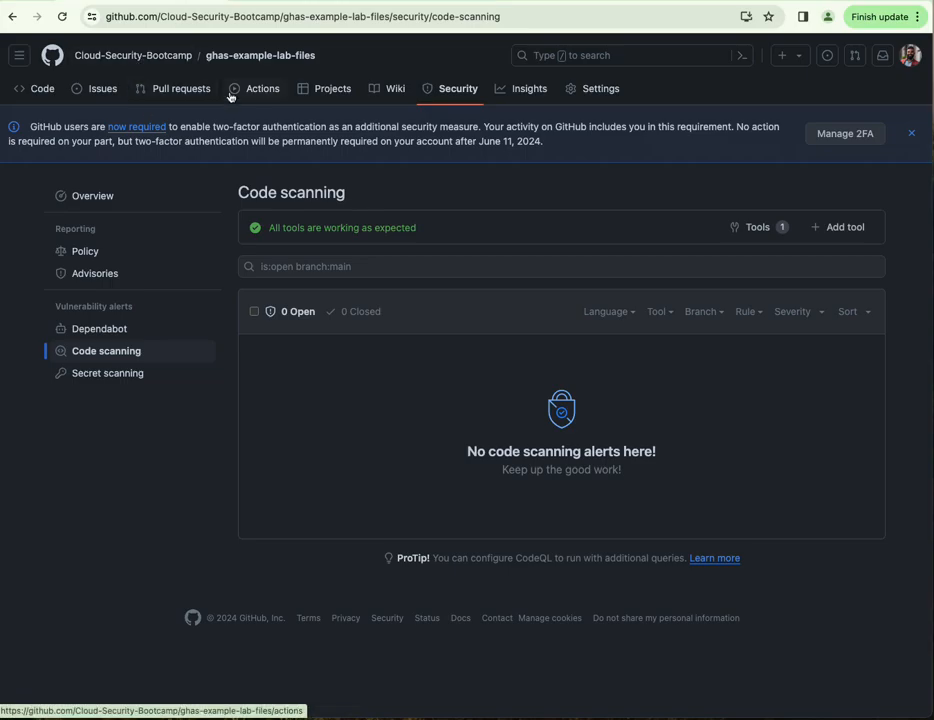
Open python-vulnerable-code-sample.py in the code-scanning folder and highlight the SQL query string on line 16
{"action": "left_click", "coordinate": [38, 92]}
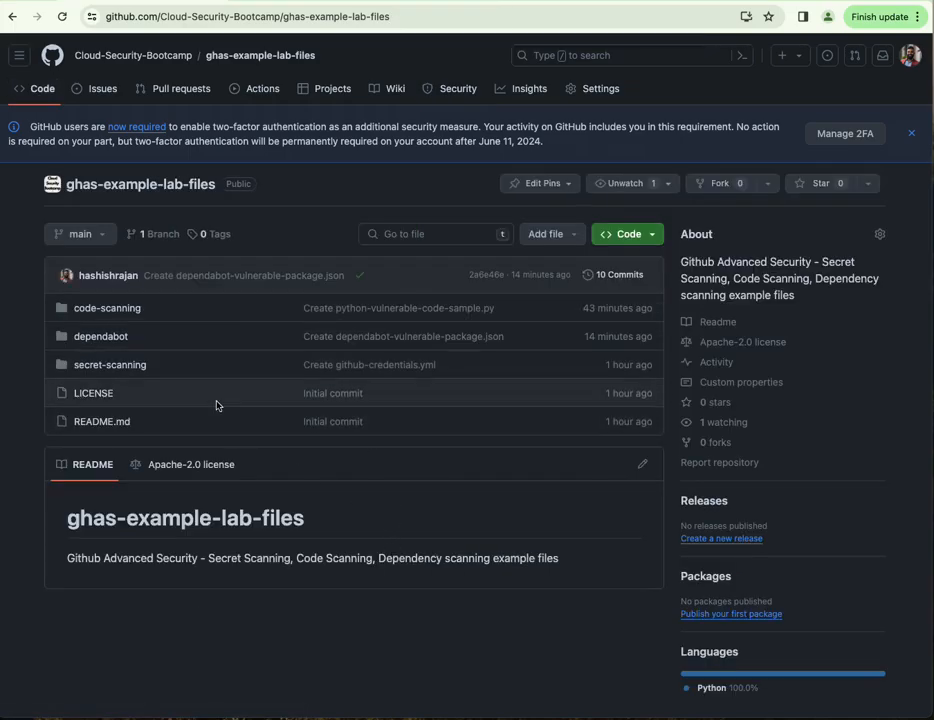
{"action": "left_click", "coordinate": [116, 311]}
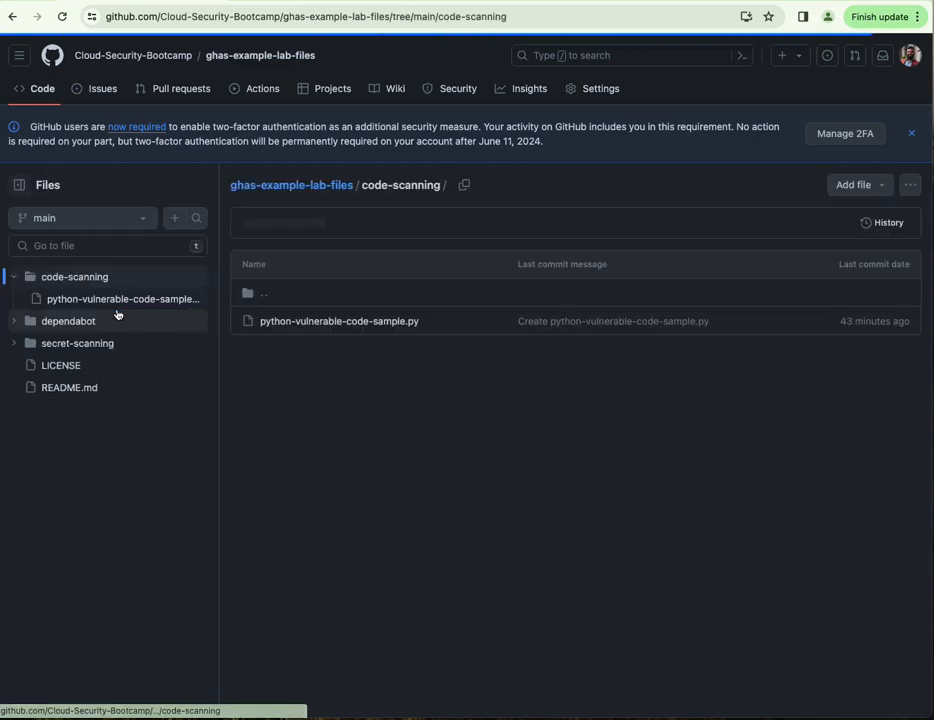
{"action": "left_click", "coordinate": [369, 323]}
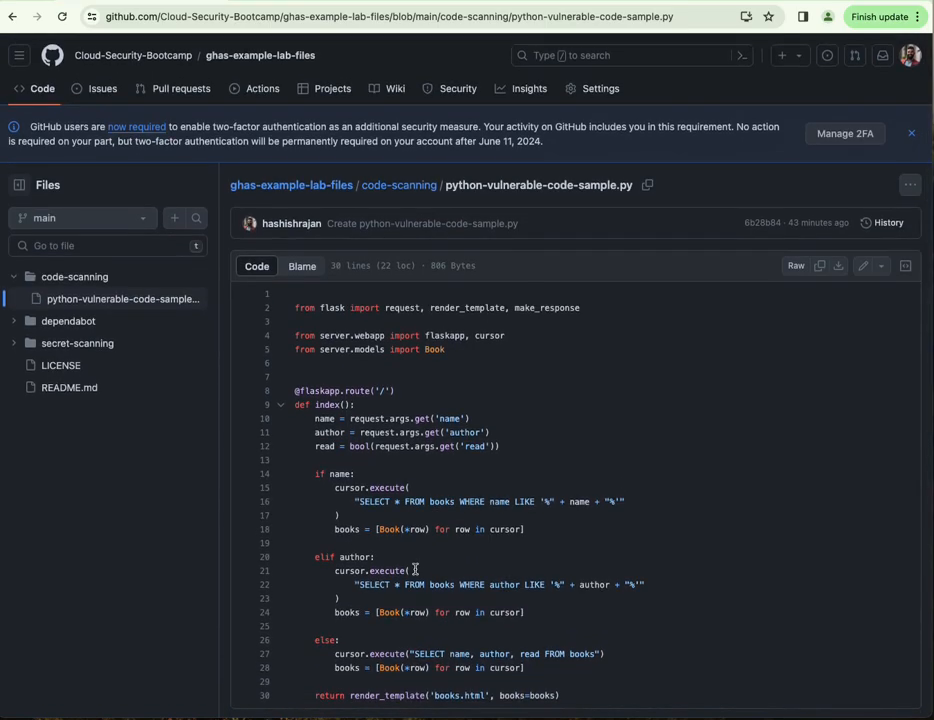
{"action": "left_click_drag", "start_coordinate": [355, 501], "coordinate": [662, 504]}
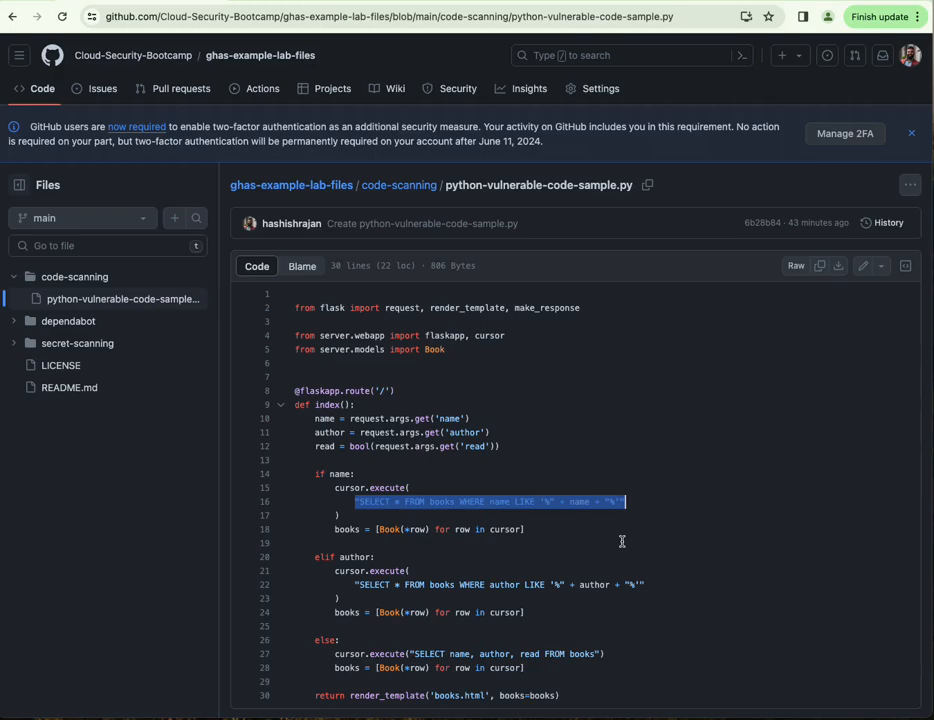
Leave the sample file and return to the Cloud-Security-Bootcamp organization's overview
{"action": "left_click", "coordinate": [405, 184]}
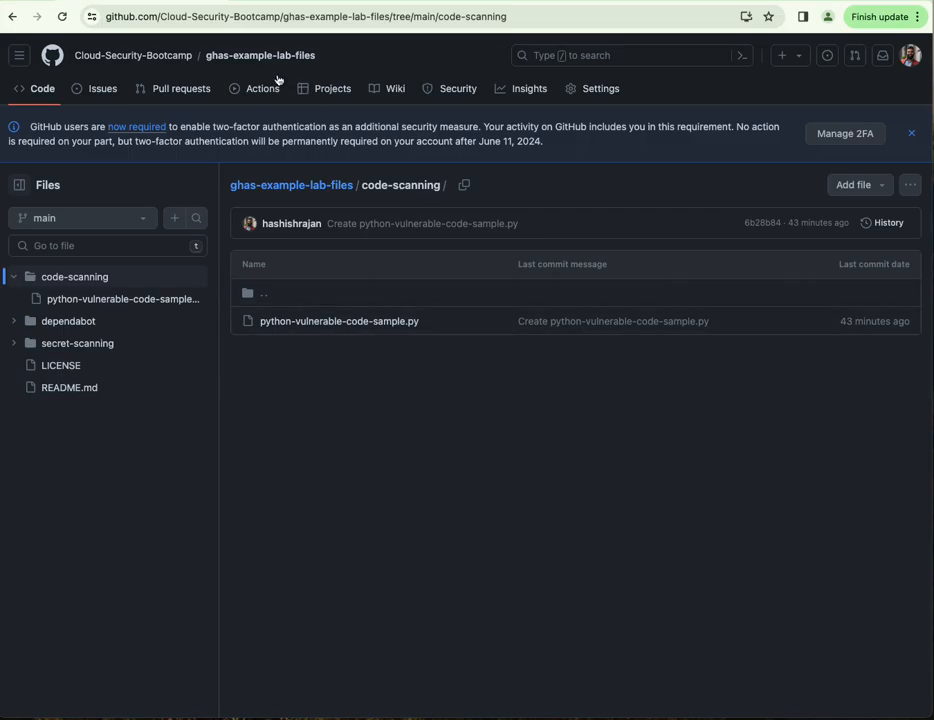
{"action": "left_click", "coordinate": [173, 56]}
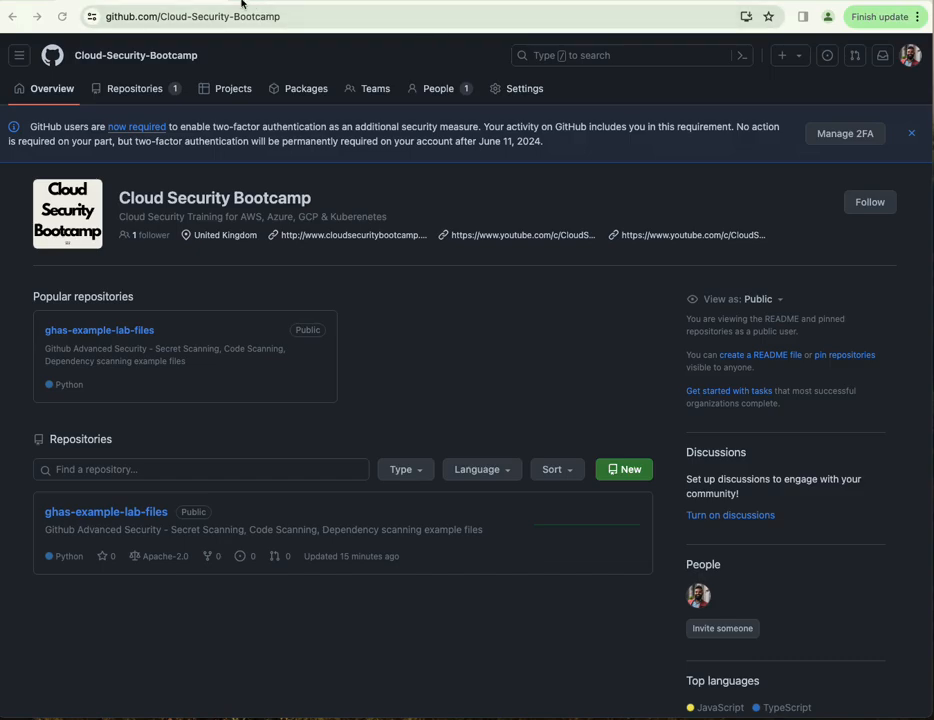
Open the juice-shop/juice-shop repository in a new tab and fork its master branch into the Cloud-Security-Bootcamp organization as juice-shop
{"action": "key", "text": "super+t"}
{"action": "type", "text": "https://github.com/juice-shop/juice-shop"}
{"action": "key", "text": "Return"}
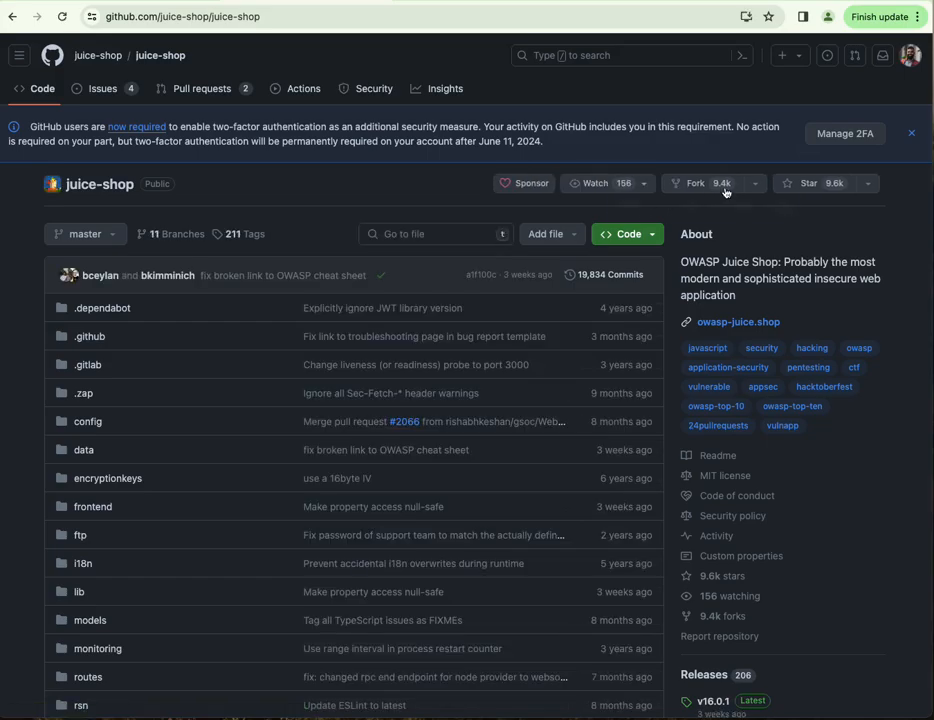
{"action": "left_click", "coordinate": [724, 188]}
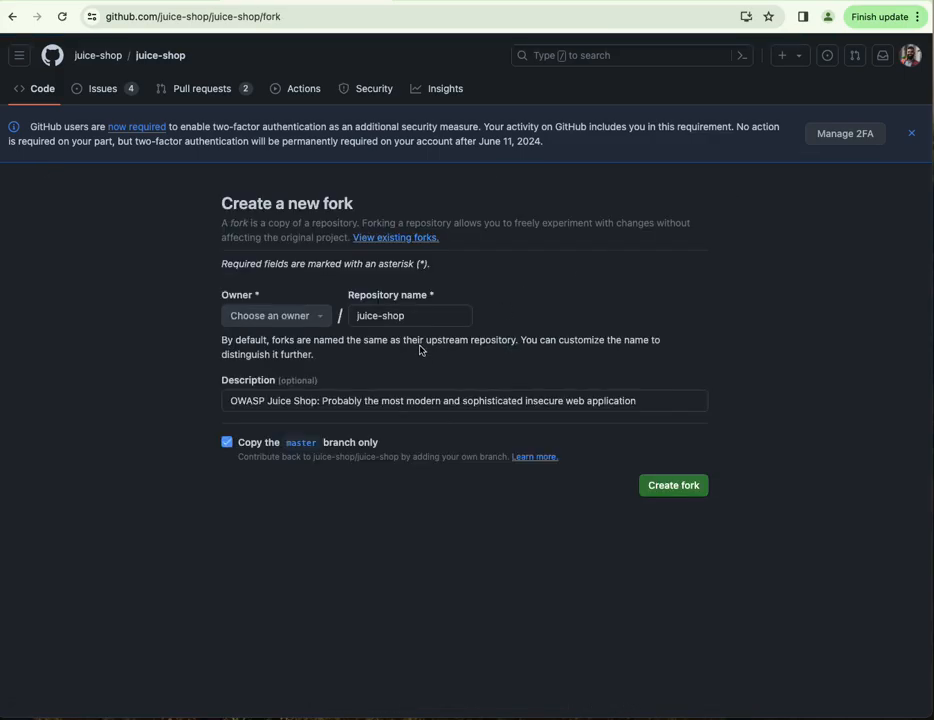
{"action": "left_click", "coordinate": [317, 318]}
{"action": "left_click", "coordinate": [271, 475]}
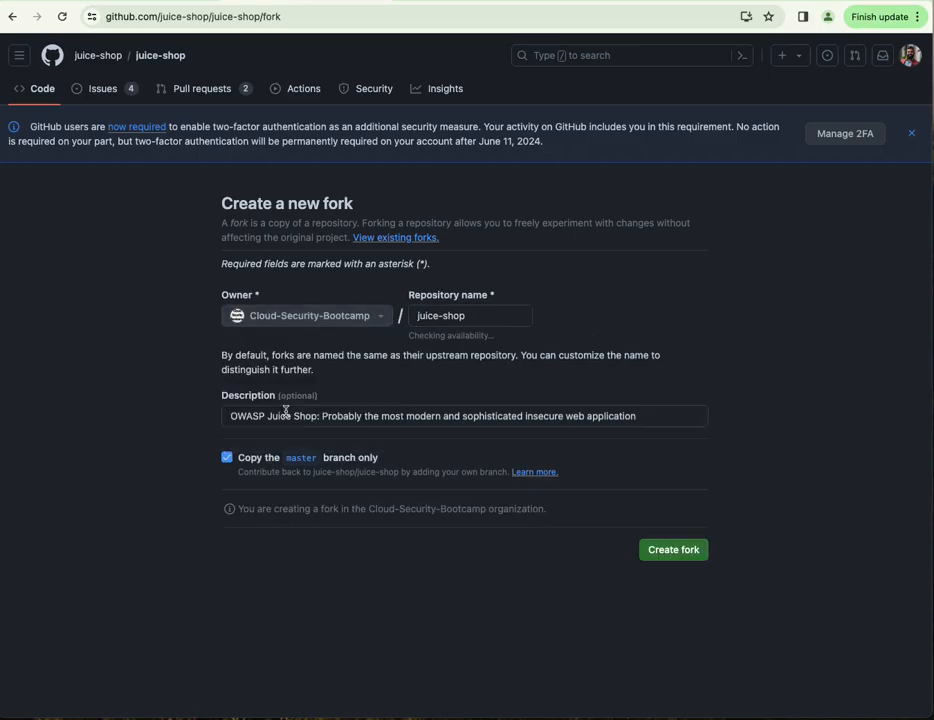
{"action": "left_click", "coordinate": [688, 558]}
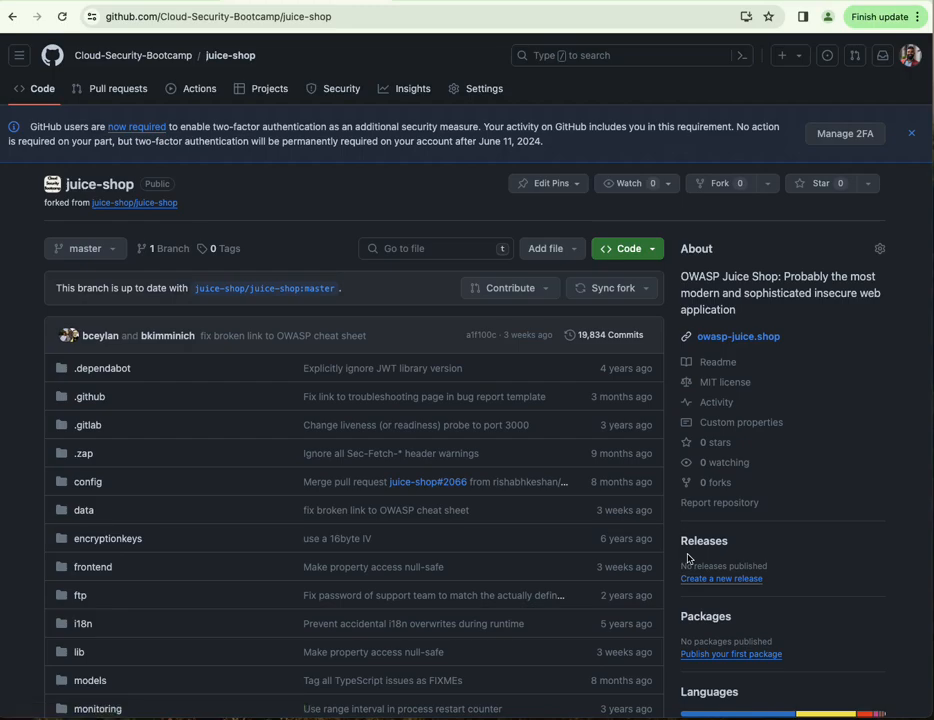
{"action": "double_click", "coordinate": [711, 279]}
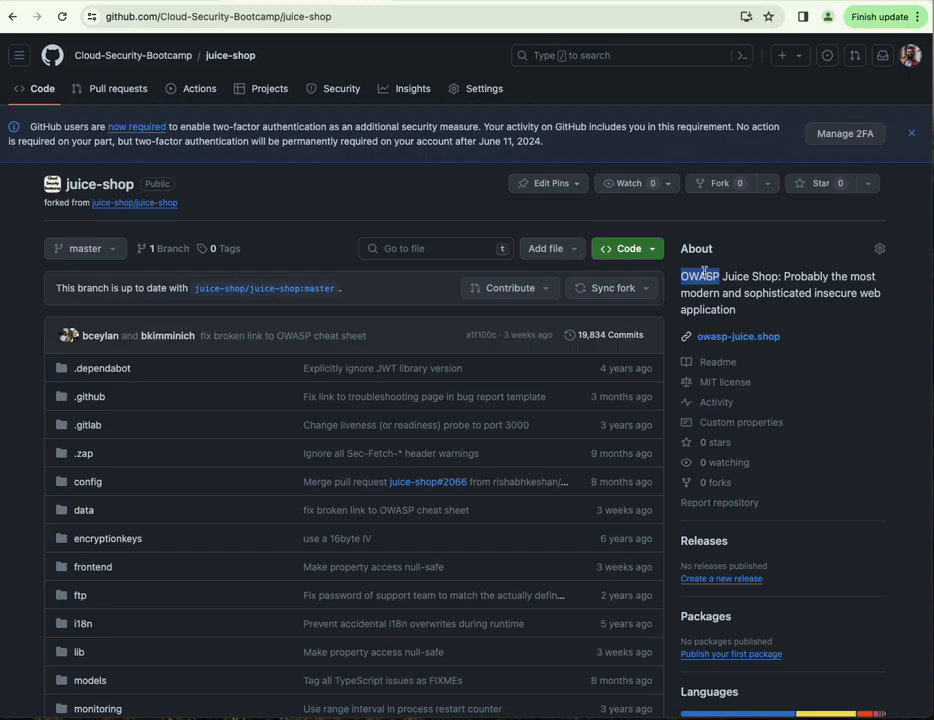
Check the fork's Actions page and examine whether code scanning is available in its code security and analysis settings
{"action": "left_click", "coordinate": [199, 90]}
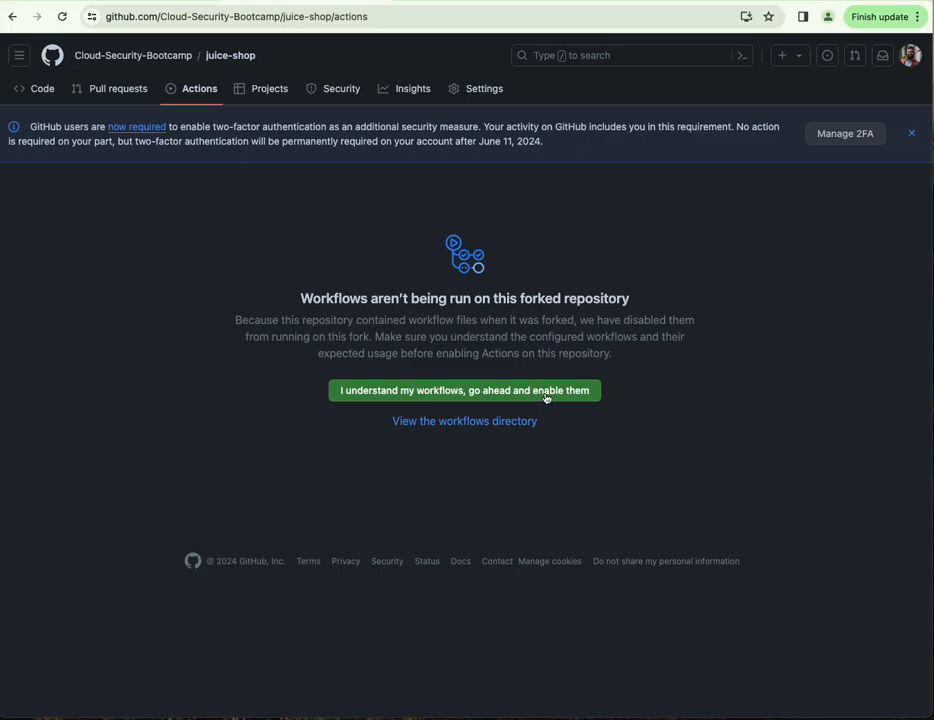
{"action": "left_click", "coordinate": [484, 90]}
{"action": "left_click", "coordinate": [142, 535]}
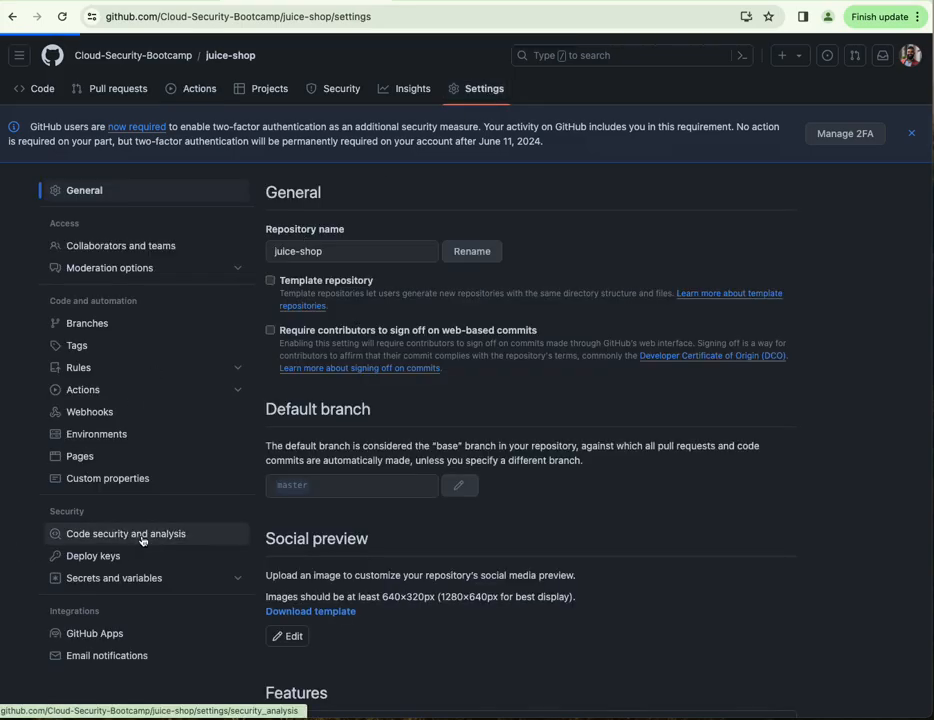
{"action": "scroll", "coordinate": [469, 592], "scroll_direction": "down", "scroll_amount": 5}
{"action": "scroll", "coordinate": [469, 592], "scroll_direction": "down", "scroll_amount": 3}
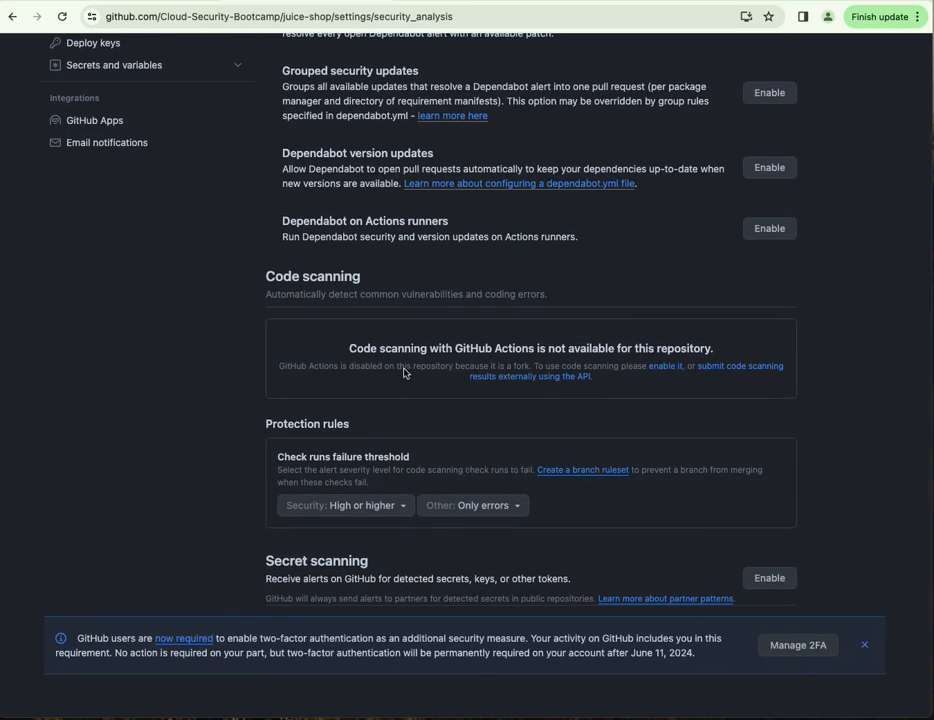
{"action": "scroll", "coordinate": [396, 340], "scroll_direction": "up", "scroll_amount": 1}
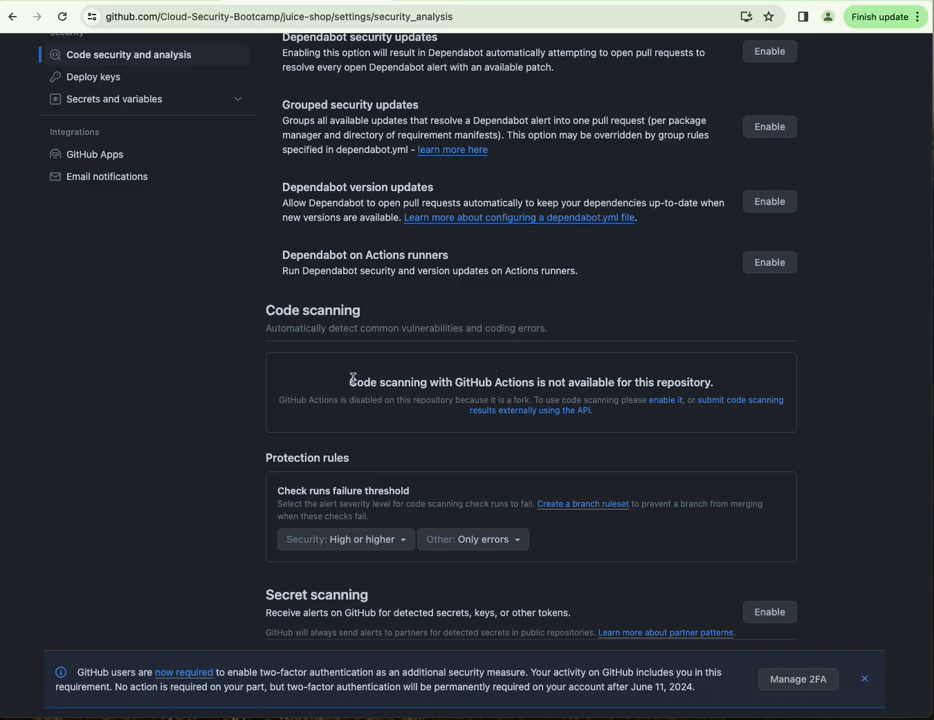
{"action": "left_click_drag", "start_coordinate": [349, 382], "coordinate": [676, 395]}
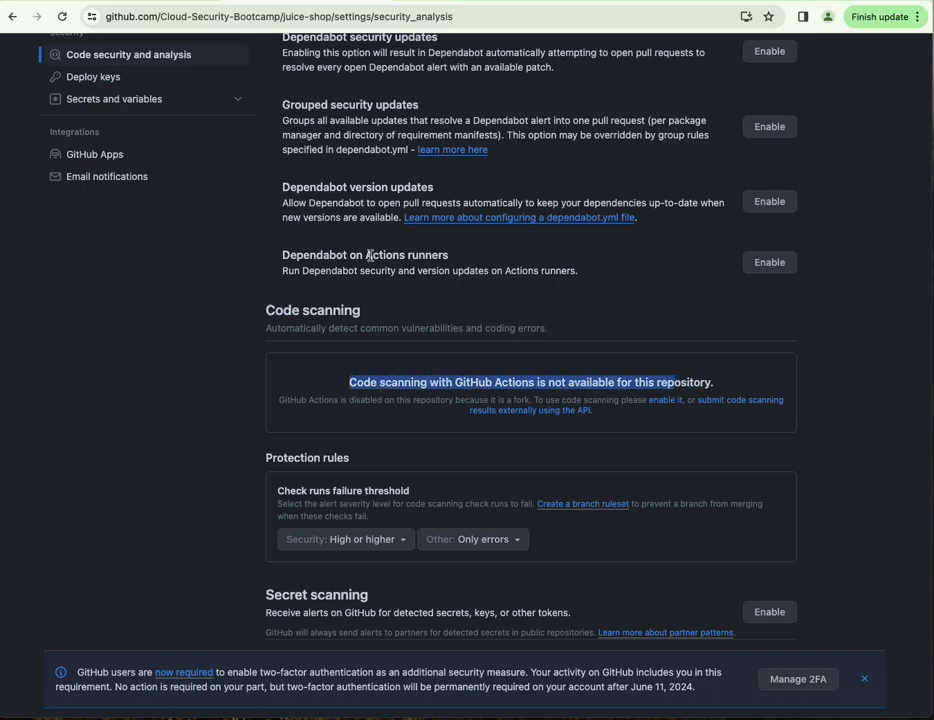
Enable the workflows on the forked juice-shop repository and review its list of workflow runs
{"action": "scroll", "coordinate": [427, 252], "scroll_direction": "up", "scroll_amount": 14}
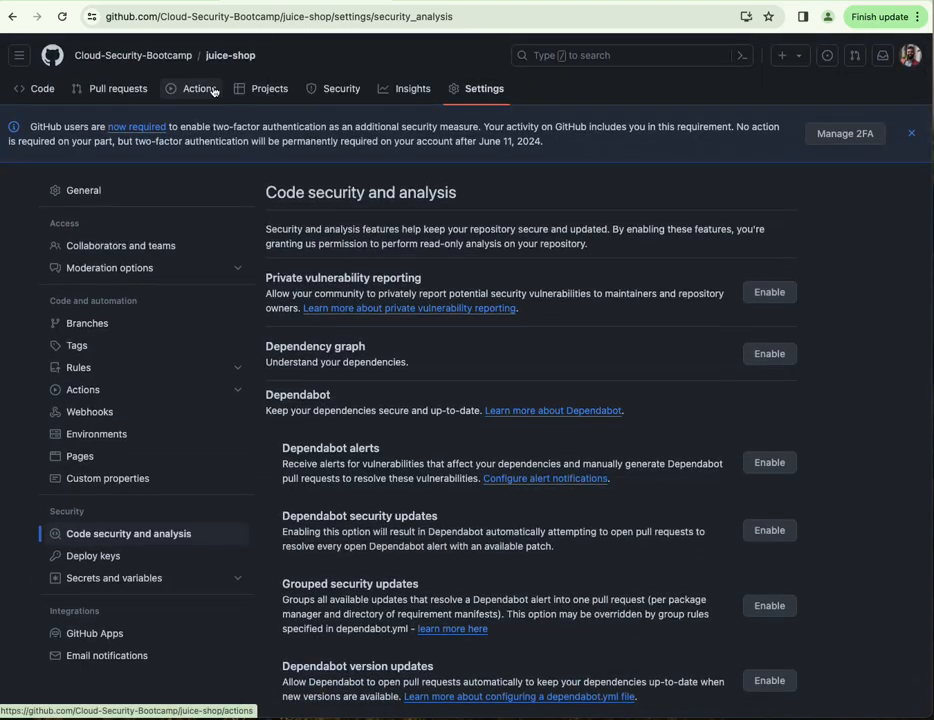
{"action": "left_click", "coordinate": [210, 89]}
{"action": "left_click", "coordinate": [390, 394]}
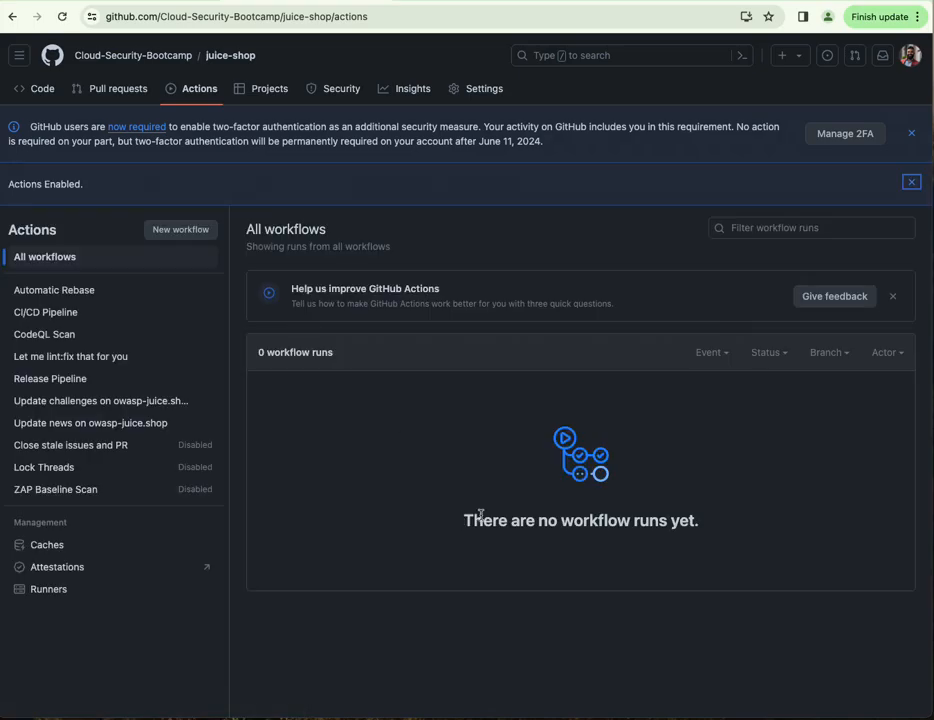
{"action": "left_click", "coordinate": [480, 89]}
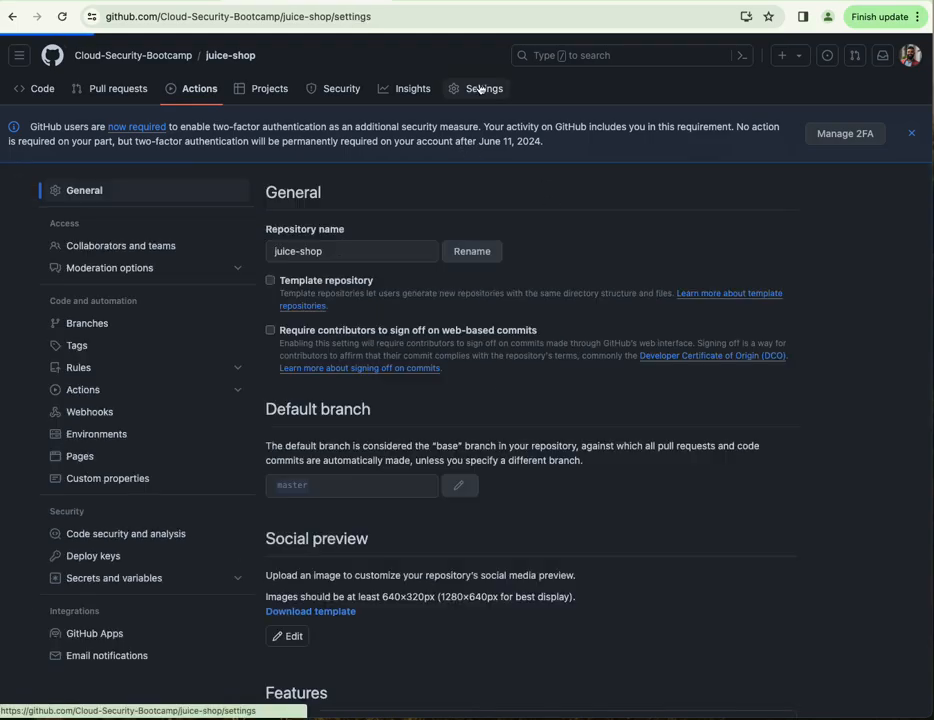
{"action": "left_click", "coordinate": [186, 92]}
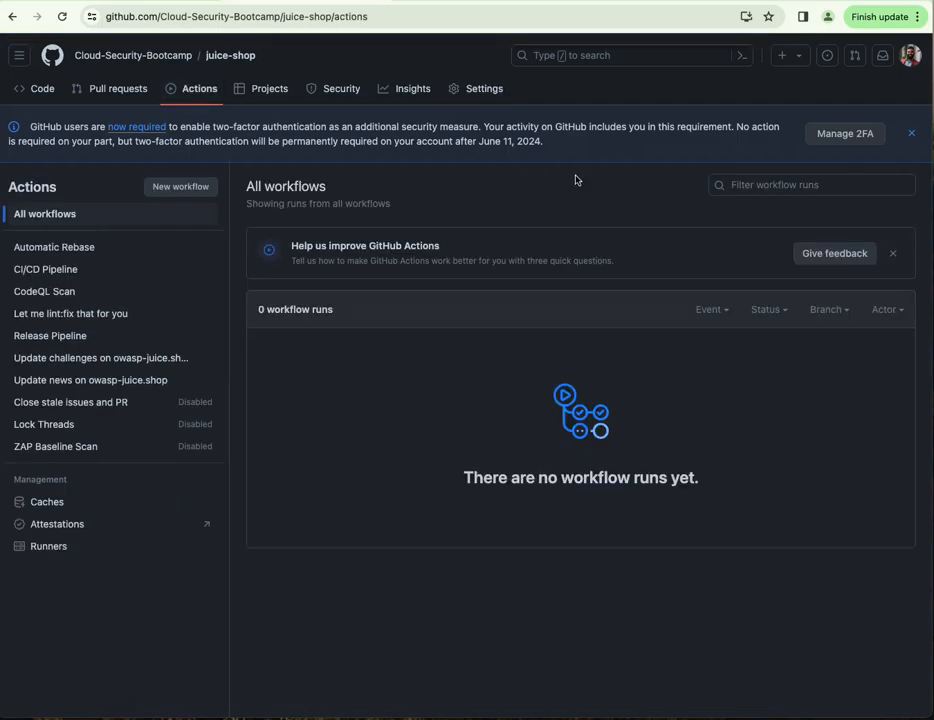
In the fork's code security and analysis settings, enable CodeQL analysis with the default configuration for JavaScript / TypeScript and Python
{"action": "left_click", "coordinate": [484, 90]}
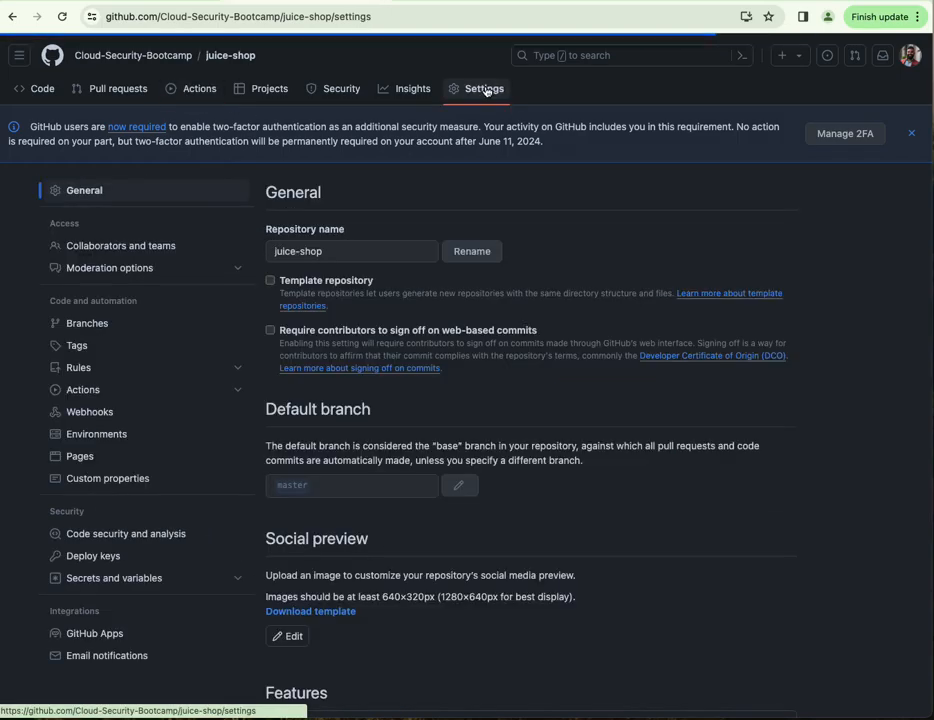
{"action": "scroll", "coordinate": [472, 415], "scroll_direction": "down", "scroll_amount": 5}
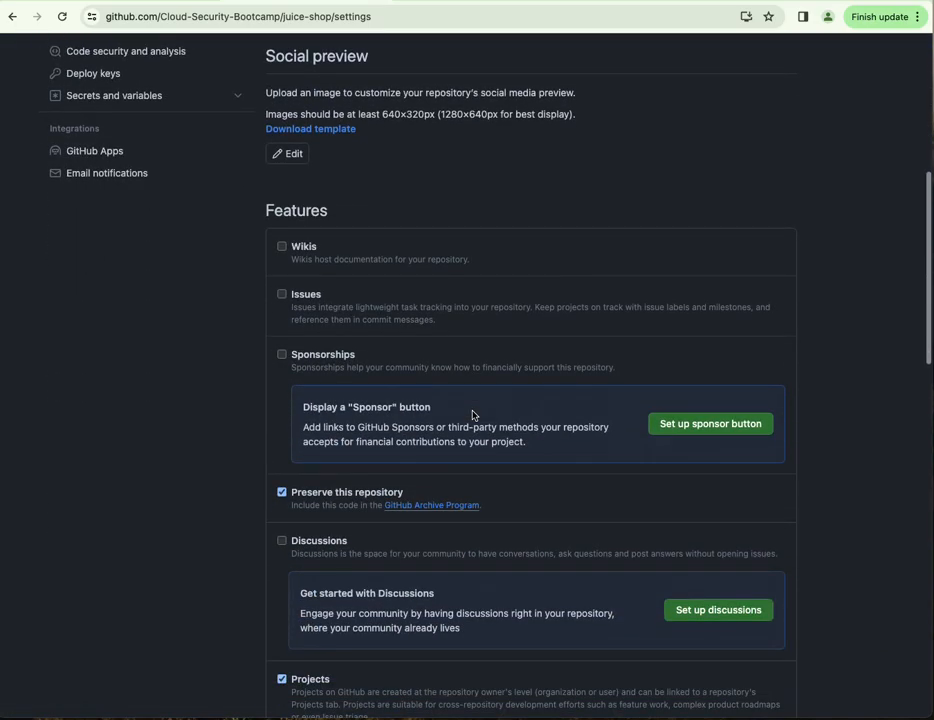
{"action": "scroll", "coordinate": [472, 415], "scroll_direction": "up", "scroll_amount": 5}
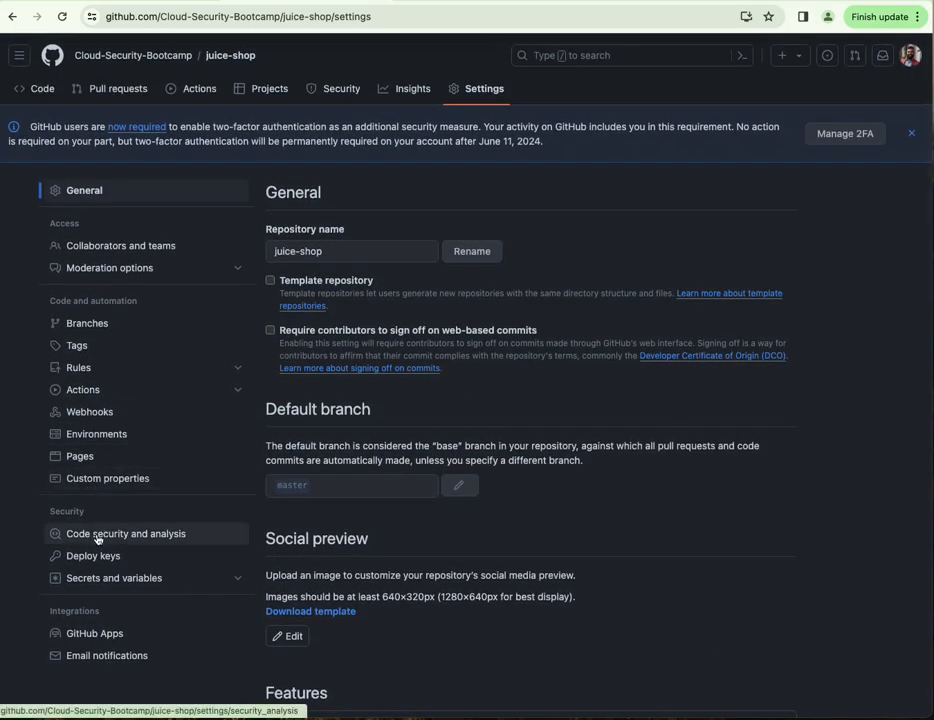
{"action": "left_click", "coordinate": [97, 538]}
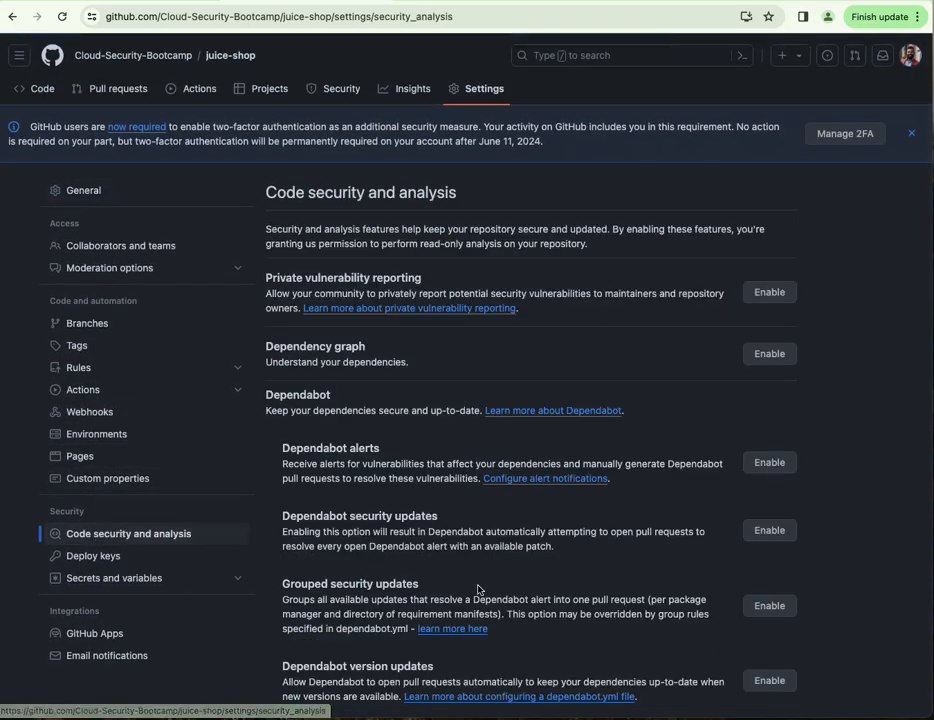
{"action": "scroll", "coordinate": [477, 590], "scroll_direction": "down", "scroll_amount": 4}
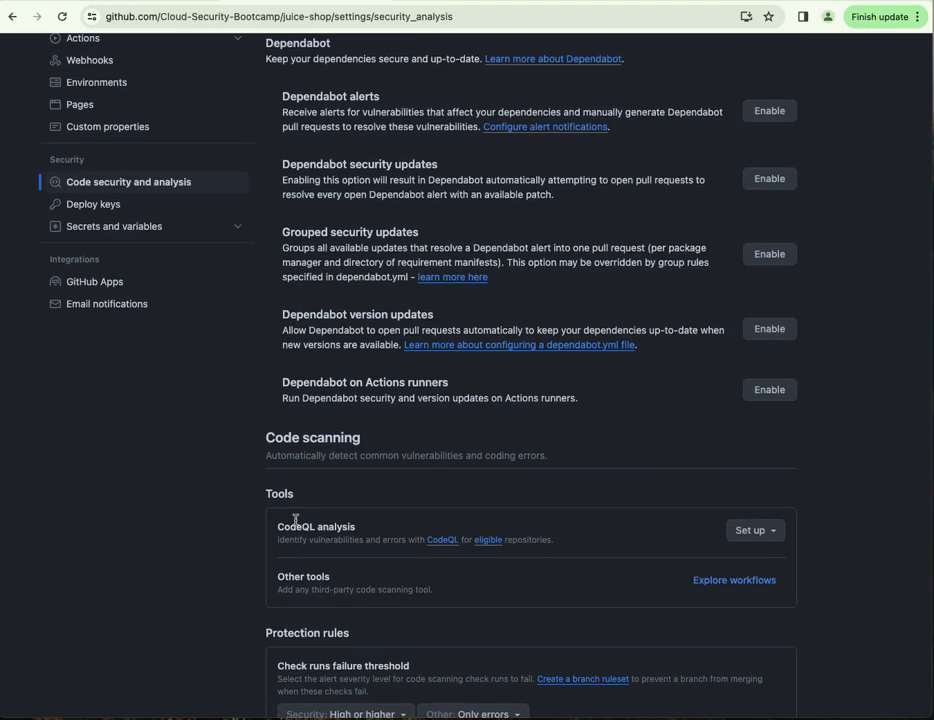
{"action": "left_click_drag", "start_coordinate": [279, 526], "coordinate": [354, 526]}
{"action": "left_click", "coordinate": [351, 523]}
{"action": "left_click", "coordinate": [752, 530]}
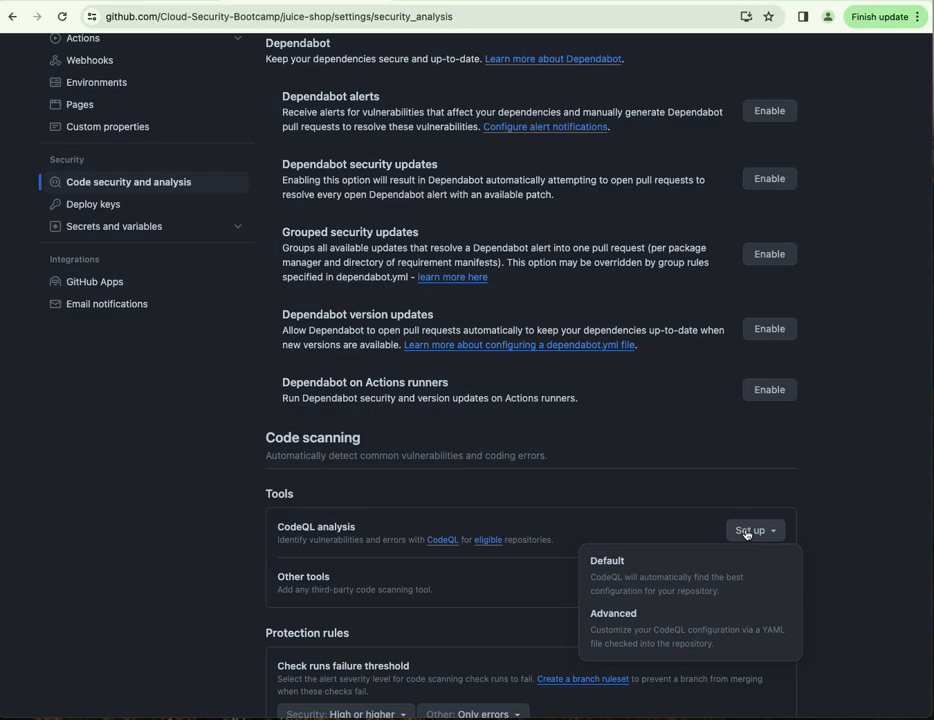
{"action": "left_click", "coordinate": [680, 580]}
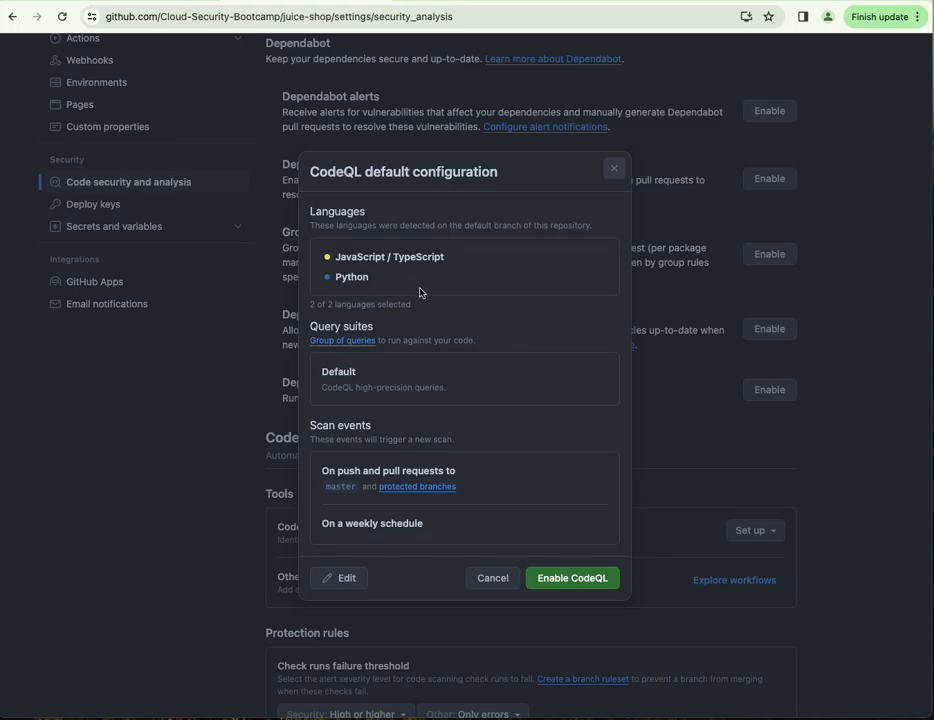
{"action": "left_click", "coordinate": [574, 578]}
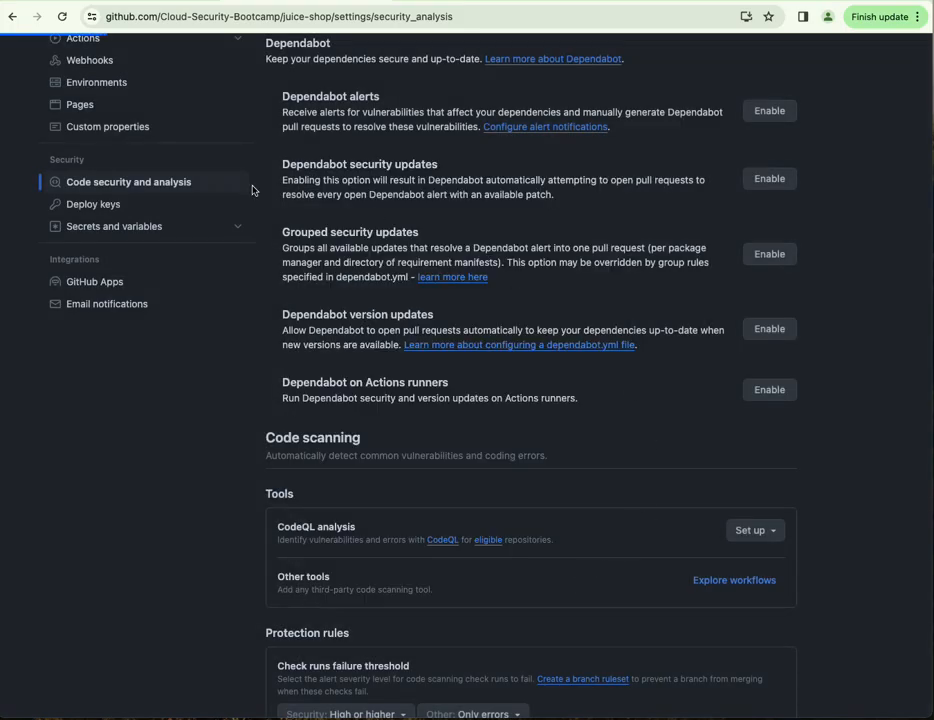
Check the CodeQL analysis setup status in the settings and view the repository's workflow runs
{"action": "scroll", "coordinate": [366, 380], "scroll_direction": "down", "scroll_amount": 5}
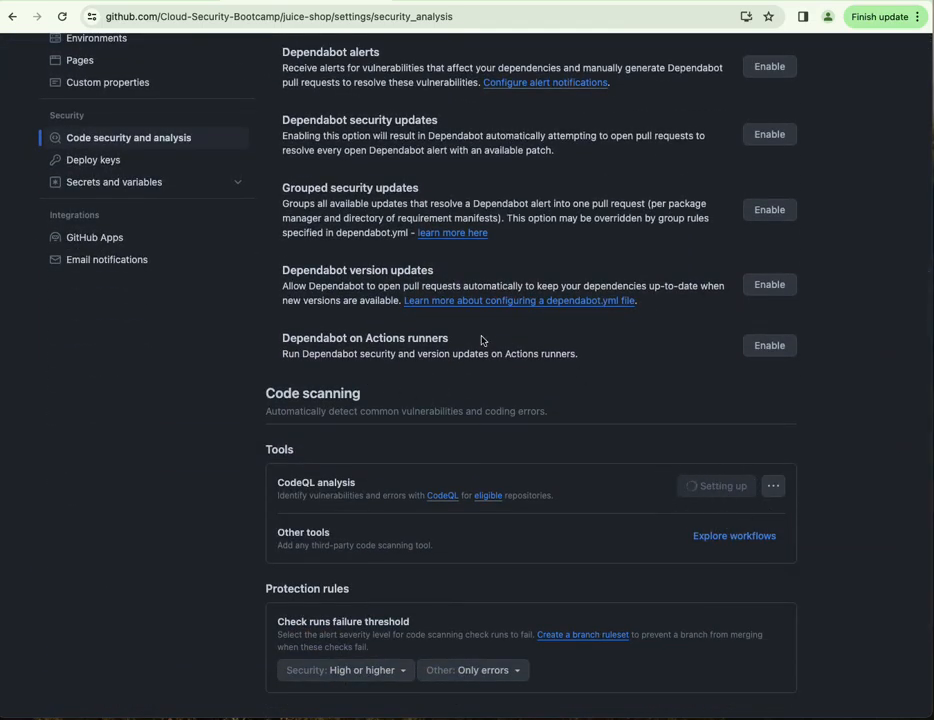
{"action": "scroll", "coordinate": [480, 340], "scroll_direction": "up", "scroll_amount": 4}
{"action": "scroll", "coordinate": [481, 340], "scroll_direction": "up", "scroll_amount": 1}
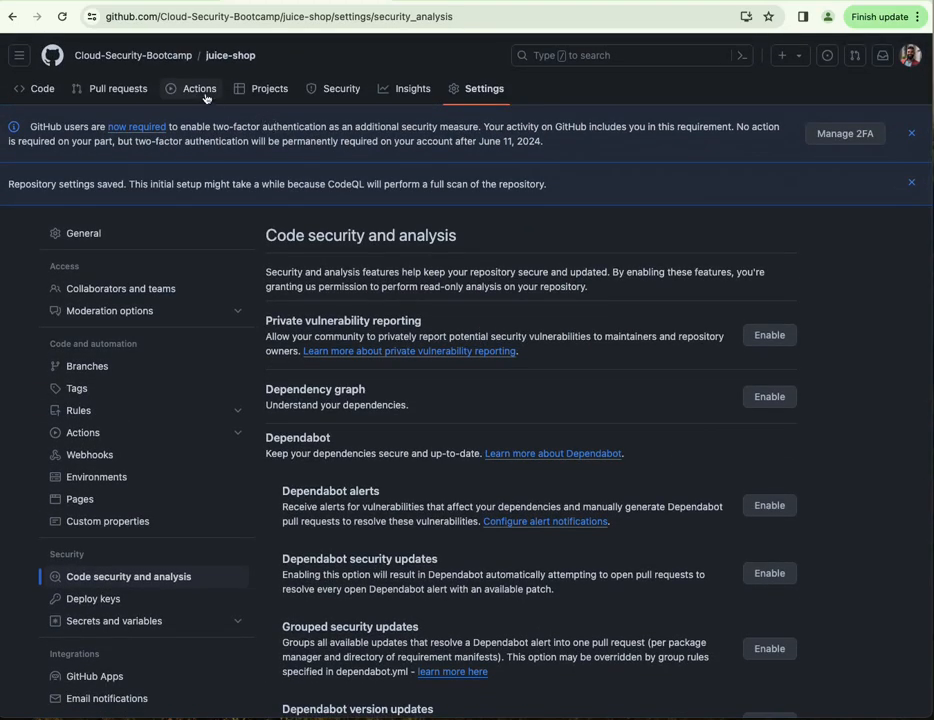
{"action": "left_click", "coordinate": [199, 89]}
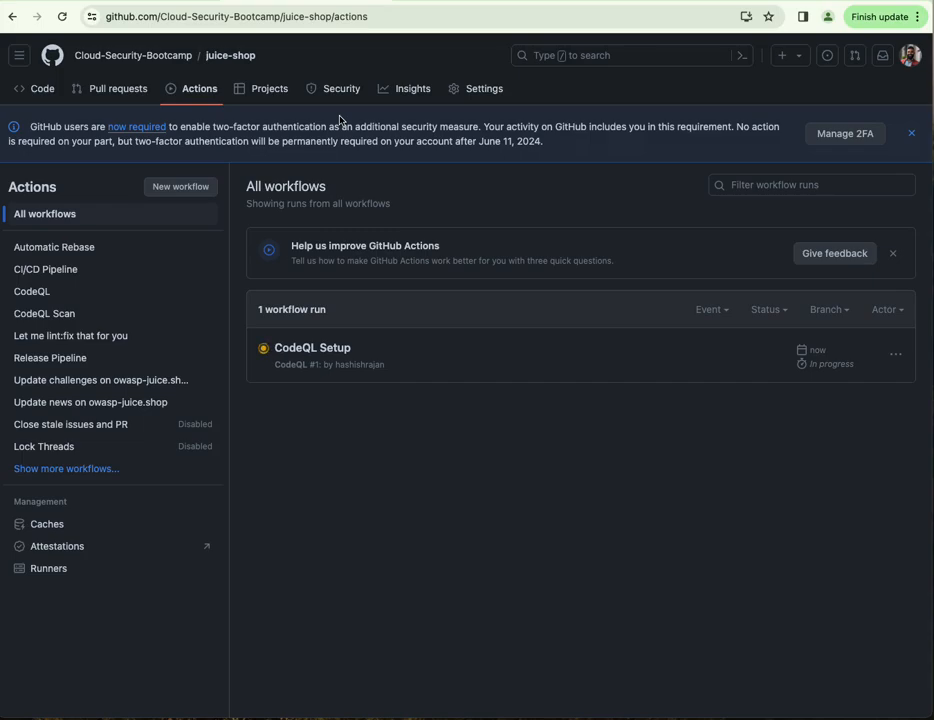
Return to the Cloud-Security-Bootcamp organization and open the global code security settings in its organization settings
{"action": "right_click", "coordinate": [152, 55]}
{"action": "left_click", "coordinate": [175, 62]}
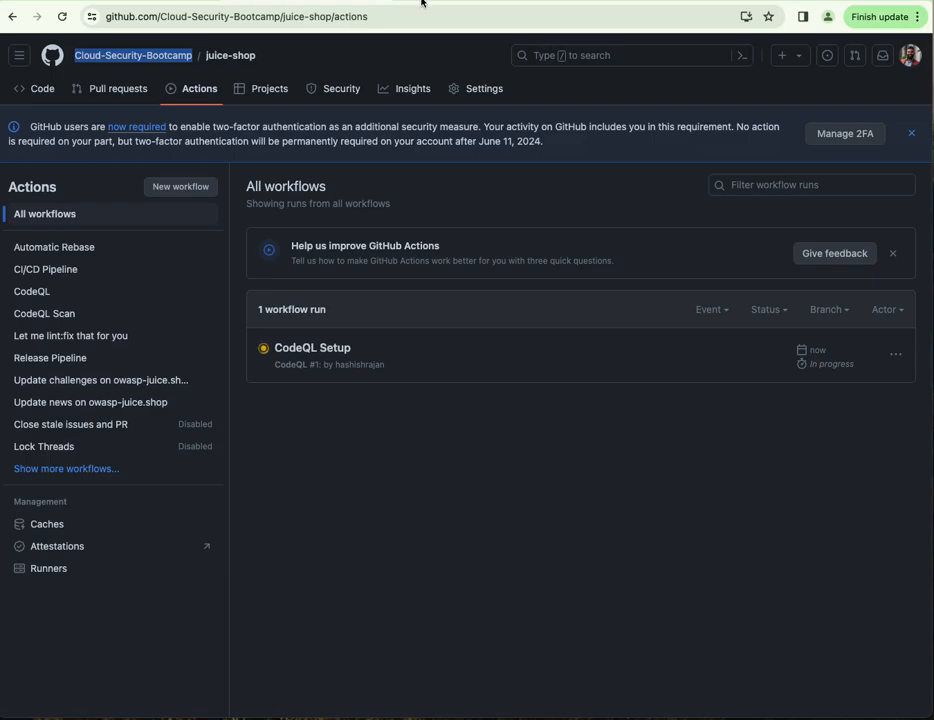
{"action": "left_click", "coordinate": [422, 2]}
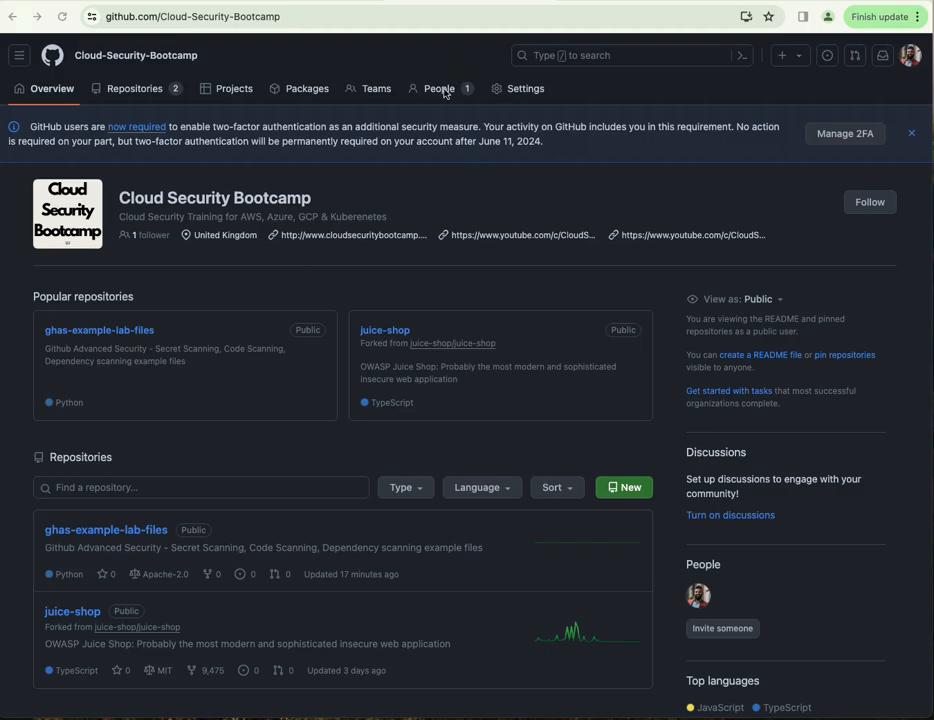
{"action": "left_click", "coordinate": [523, 92]}
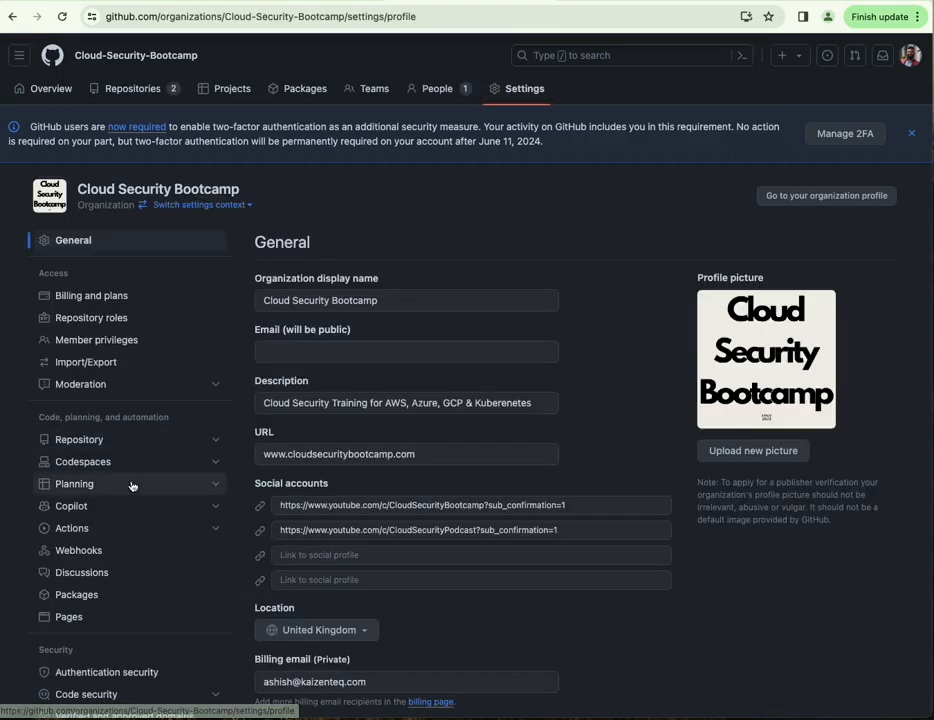
{"action": "scroll", "coordinate": [131, 486], "scroll_direction": "down", "scroll_amount": 2}
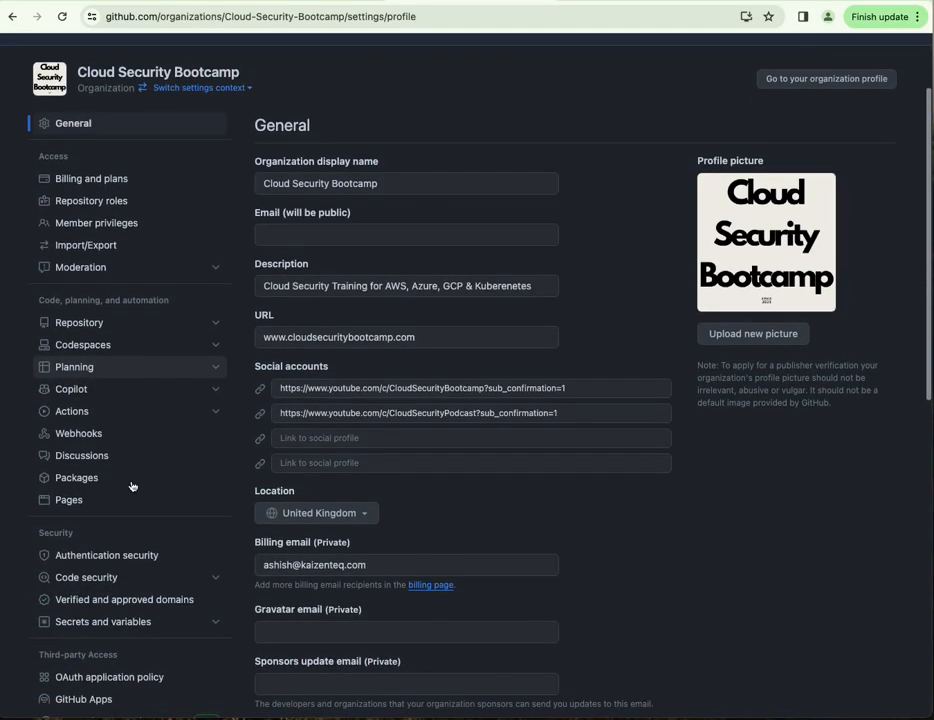
{"action": "left_click", "coordinate": [105, 579]}
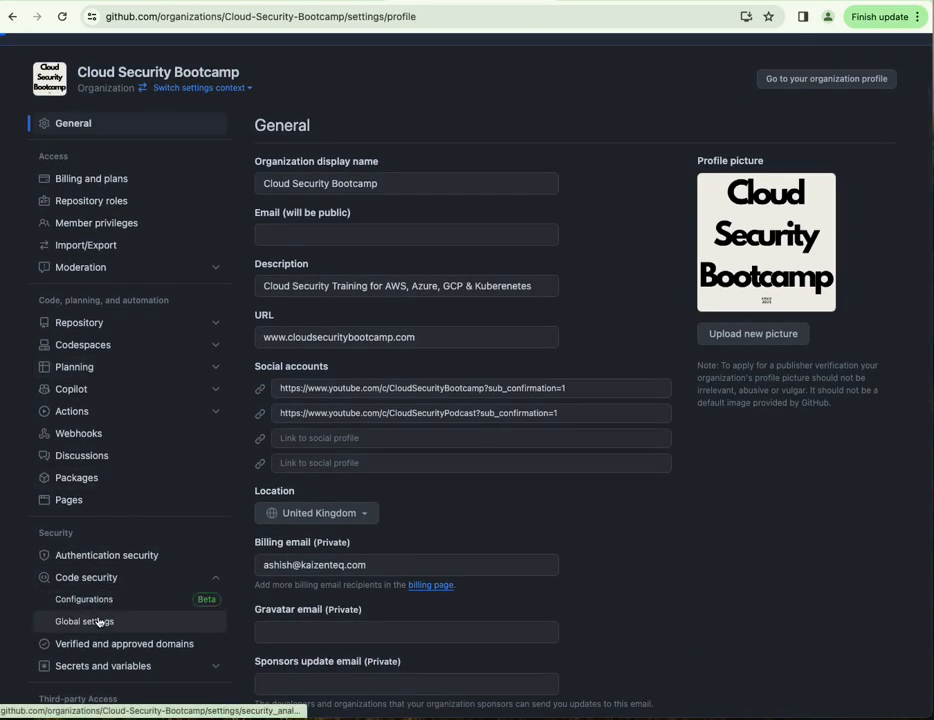
{"action": "left_click", "coordinate": [98, 621]}
Turn on recommending the extended query suite for repositories enabling default setup and review the other global settings
{"action": "scroll", "coordinate": [96, 620], "scroll_direction": "down", "scroll_amount": 6}
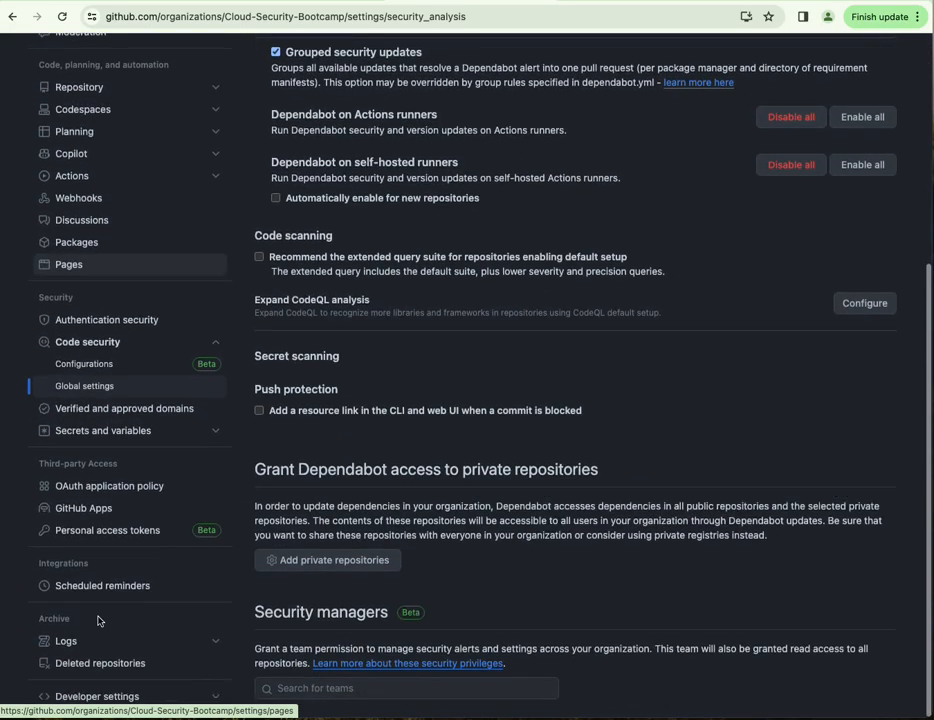
{"action": "scroll", "coordinate": [400, 386], "scroll_direction": "up", "scroll_amount": 5}
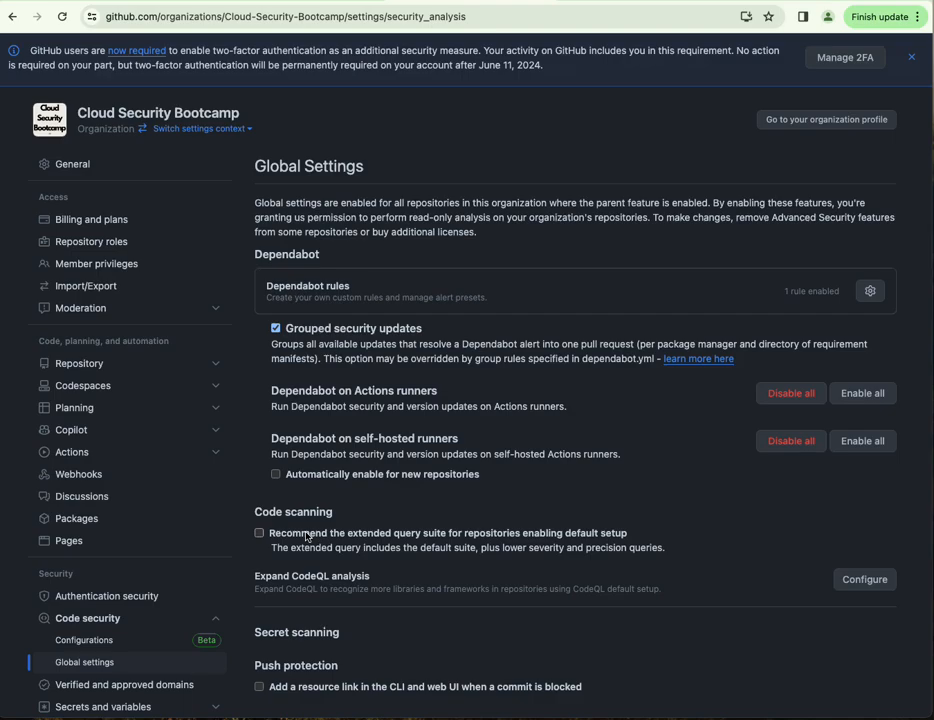
{"action": "left_click", "coordinate": [260, 534]}
{"action": "scroll", "coordinate": [494, 609], "scroll_direction": "down", "scroll_amount": 3}
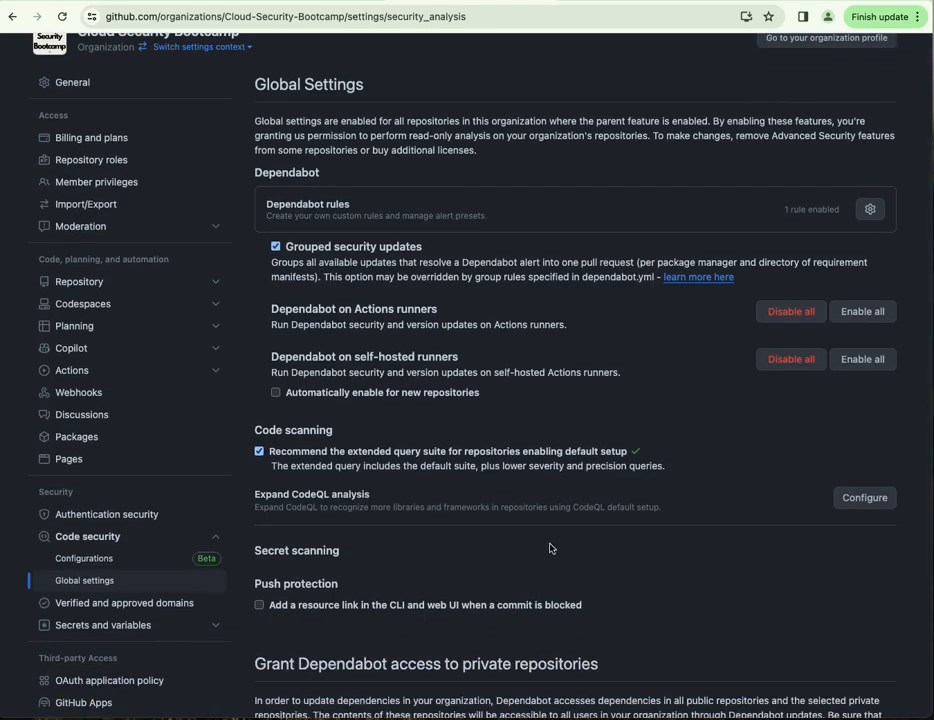
{"action": "scroll", "coordinate": [550, 548], "scroll_direction": "down", "scroll_amount": 3}
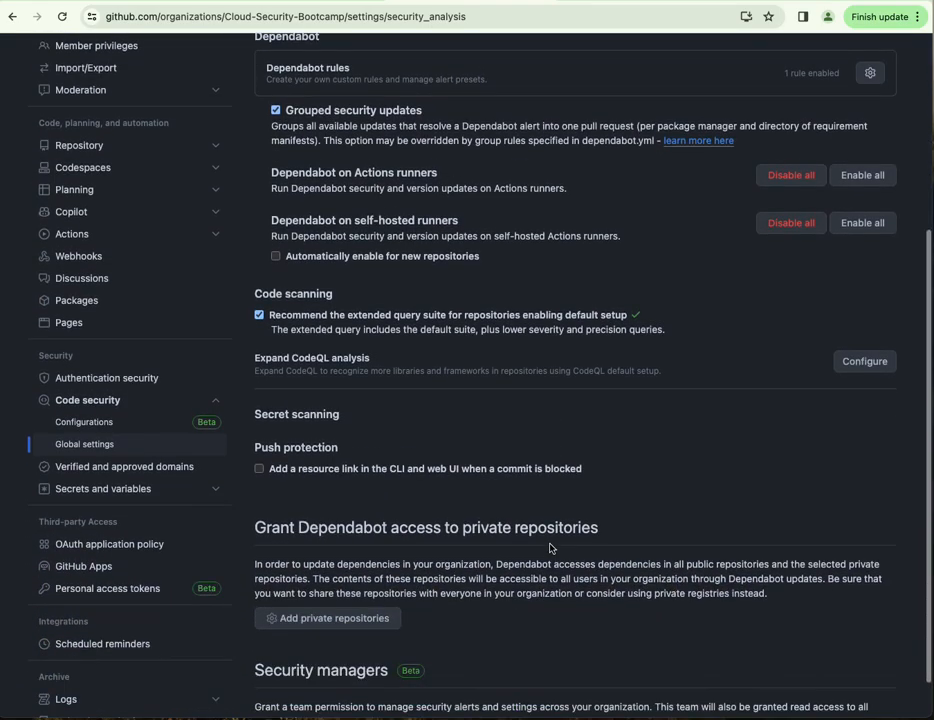
{"action": "scroll", "coordinate": [550, 548], "scroll_direction": "up", "scroll_amount": 5}
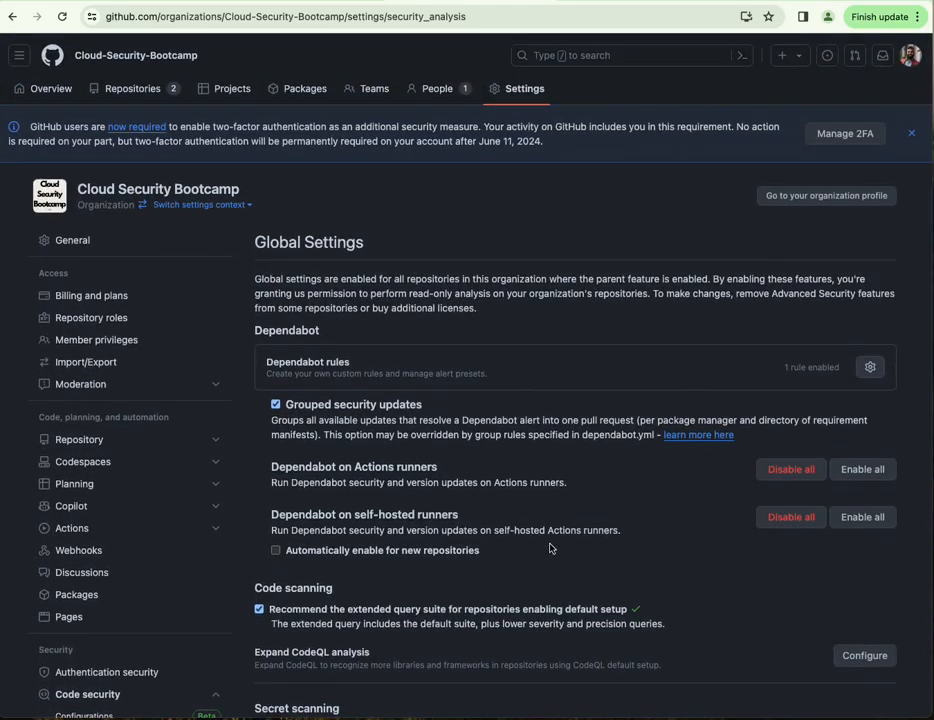
Open the organization's code security configurations and check which repository groups the GitHub recommended configuration can be applied to
{"action": "scroll", "coordinate": [550, 548], "scroll_direction": "down", "scroll_amount": 1}
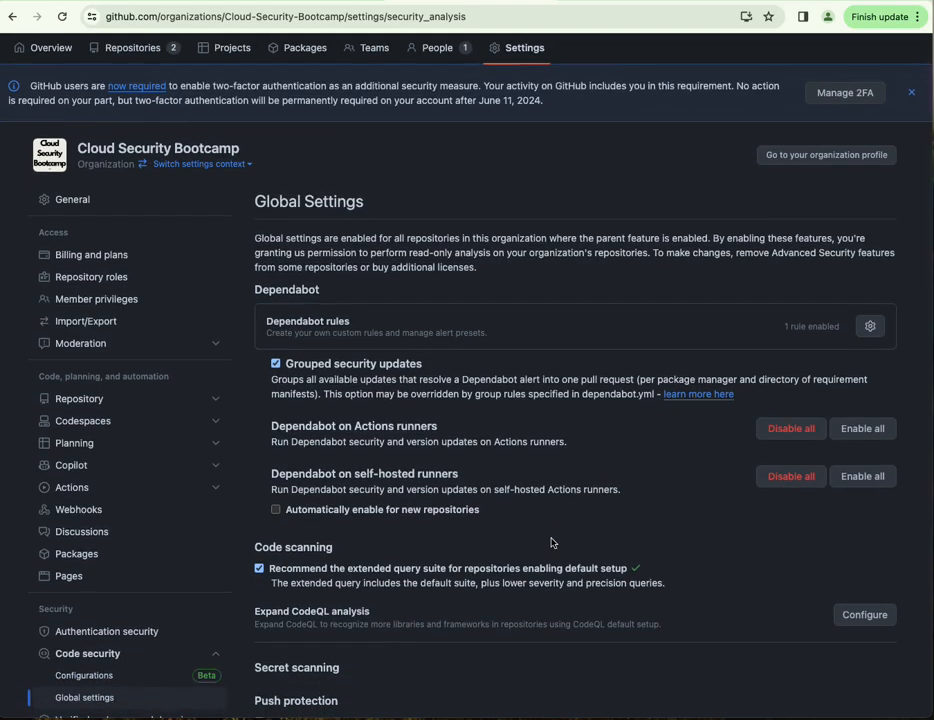
{"action": "scroll", "coordinate": [551, 542], "scroll_direction": "up", "scroll_amount": 1}
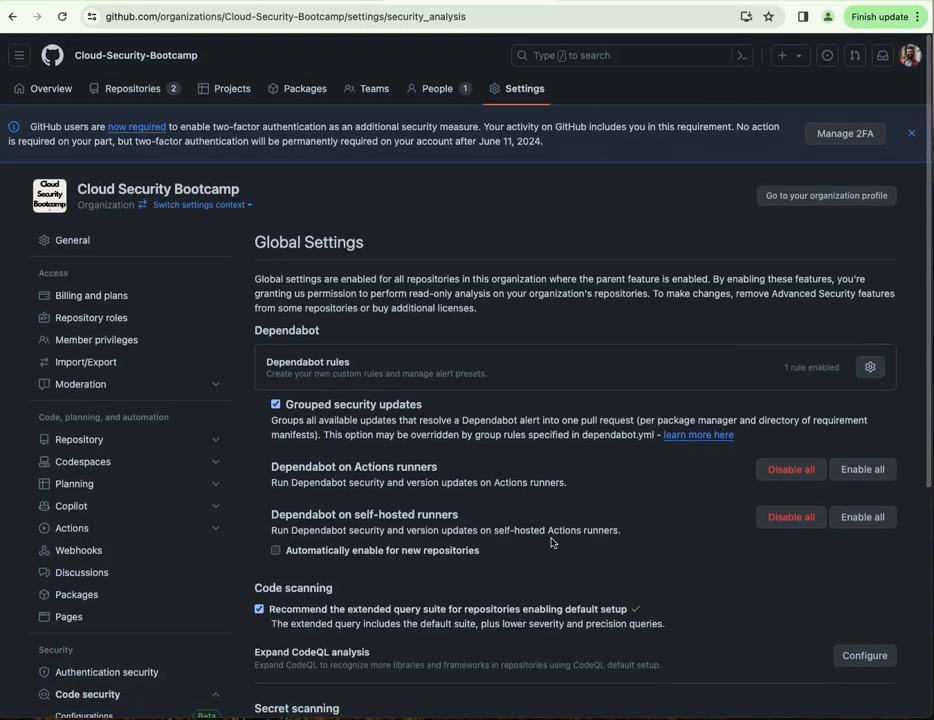
{"action": "scroll", "coordinate": [133, 624], "scroll_direction": "down", "scroll_amount": 6}
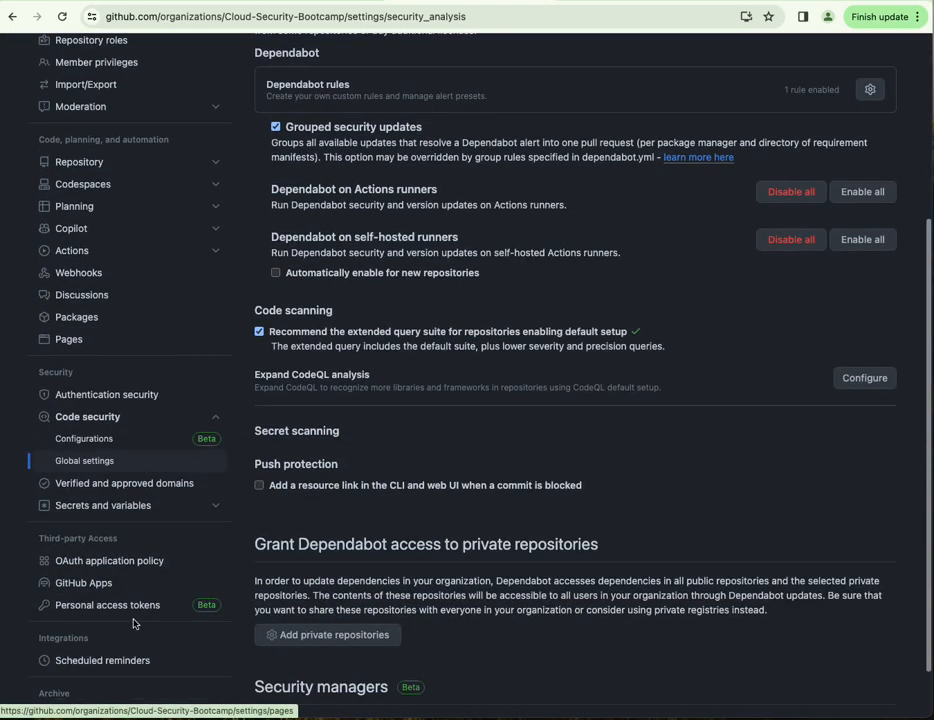
{"action": "left_click", "coordinate": [137, 438]}
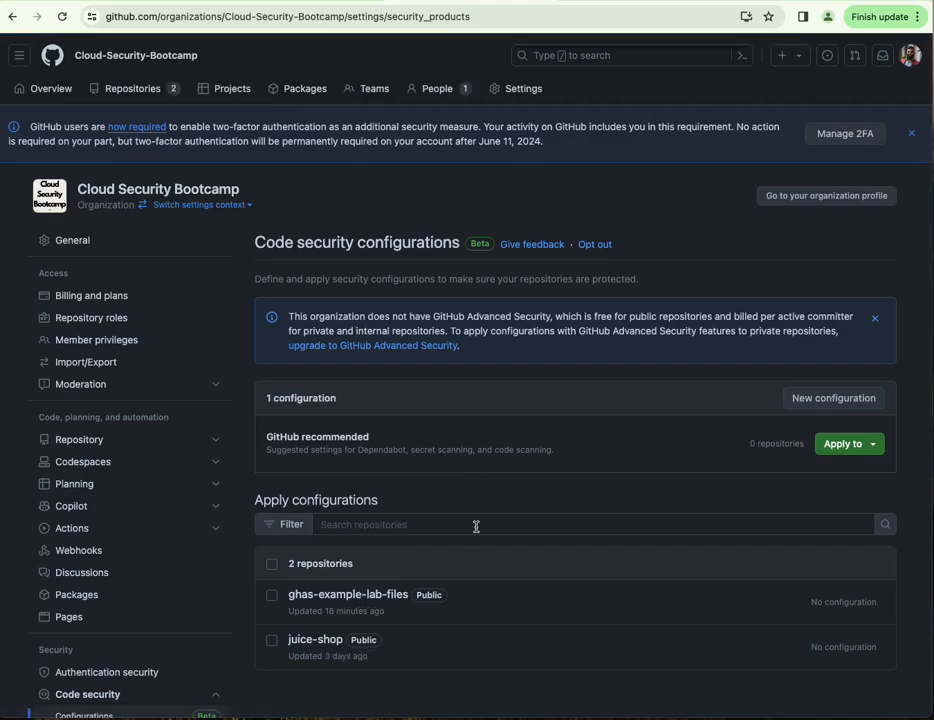
{"action": "scroll", "coordinate": [475, 526], "scroll_direction": "down", "scroll_amount": 5}
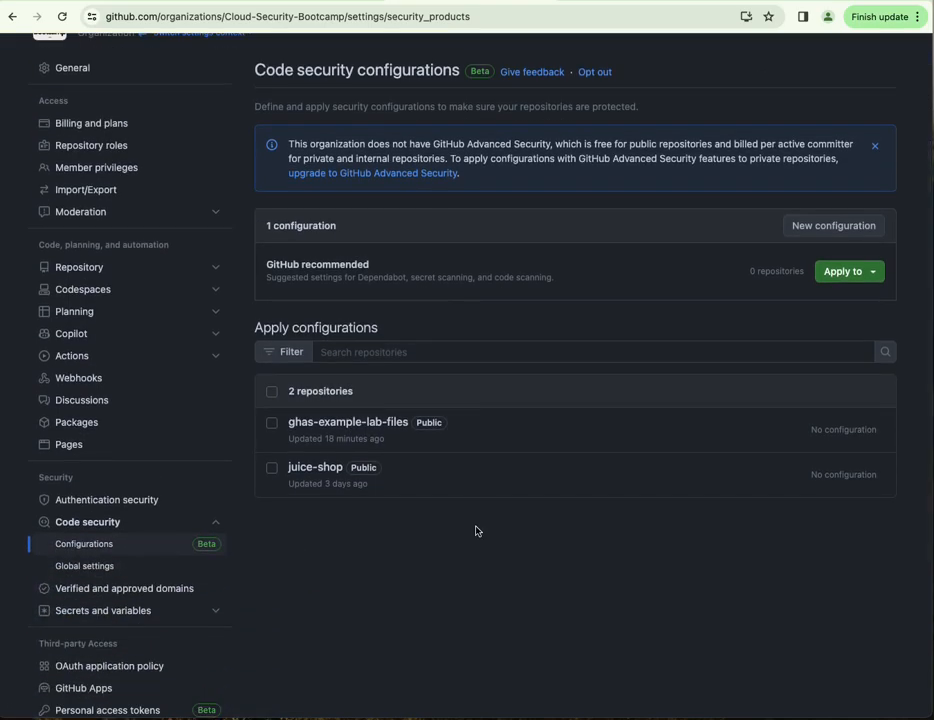
{"action": "scroll", "coordinate": [475, 531], "scroll_direction": "up", "scroll_amount": 1}
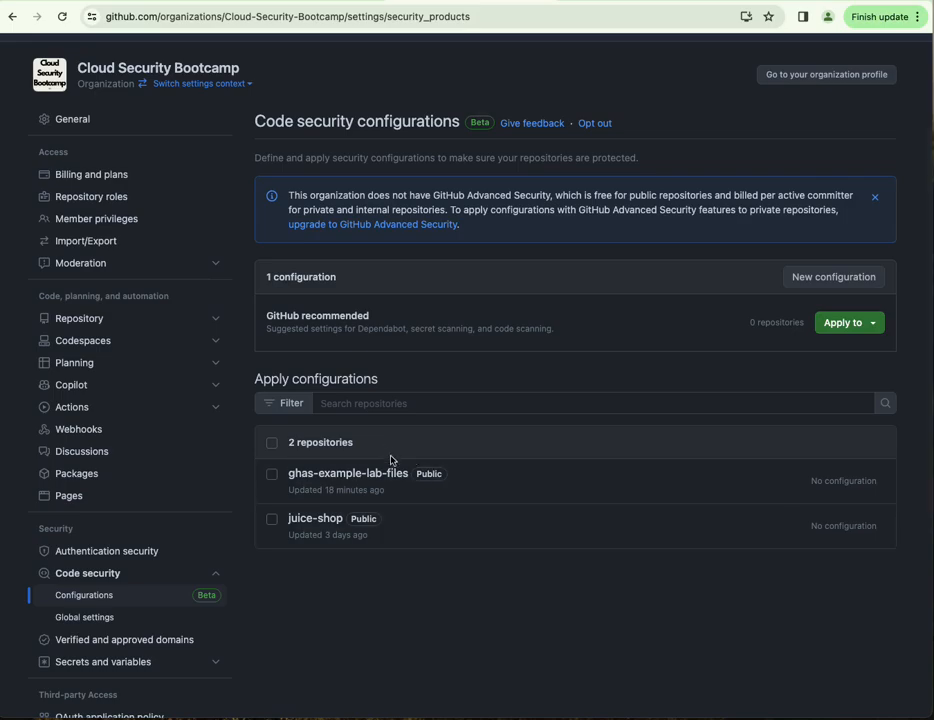
{"action": "left_click", "coordinate": [852, 327]}
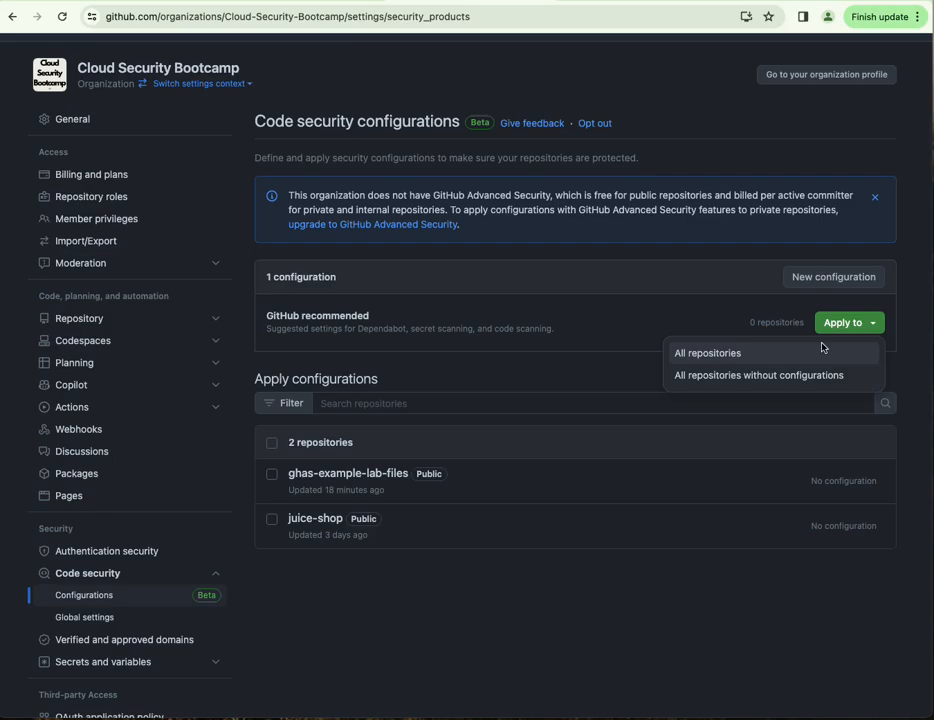
{"action": "left_click", "coordinate": [756, 297]}
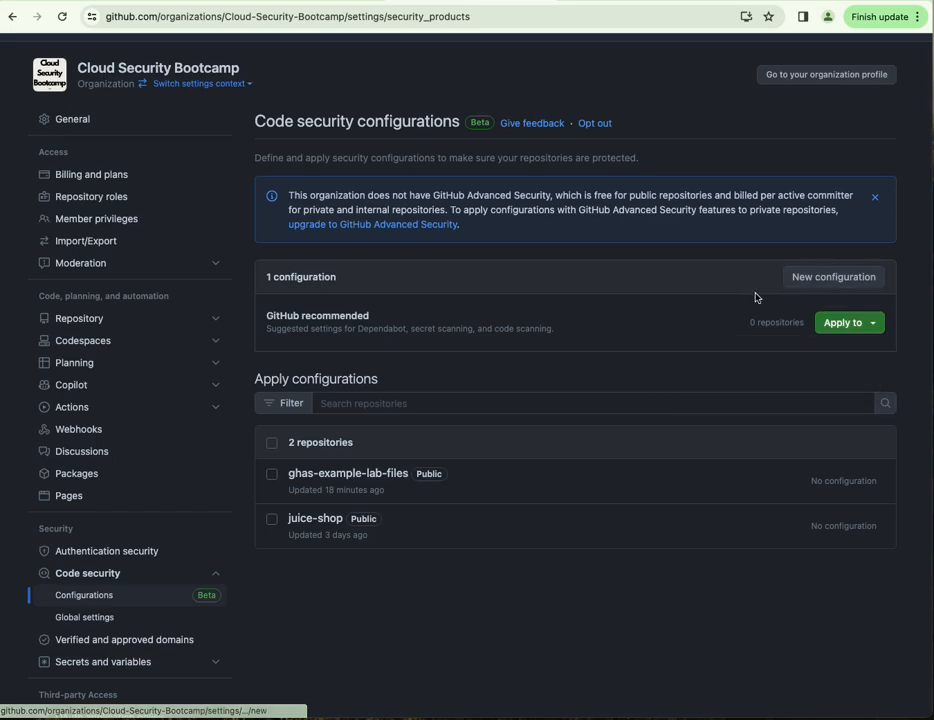
Apply the GitHub recommended configuration to ghas-example-lab-files and juice-shop, making it the default for all newly created repositories
{"action": "left_click", "coordinate": [272, 444]}
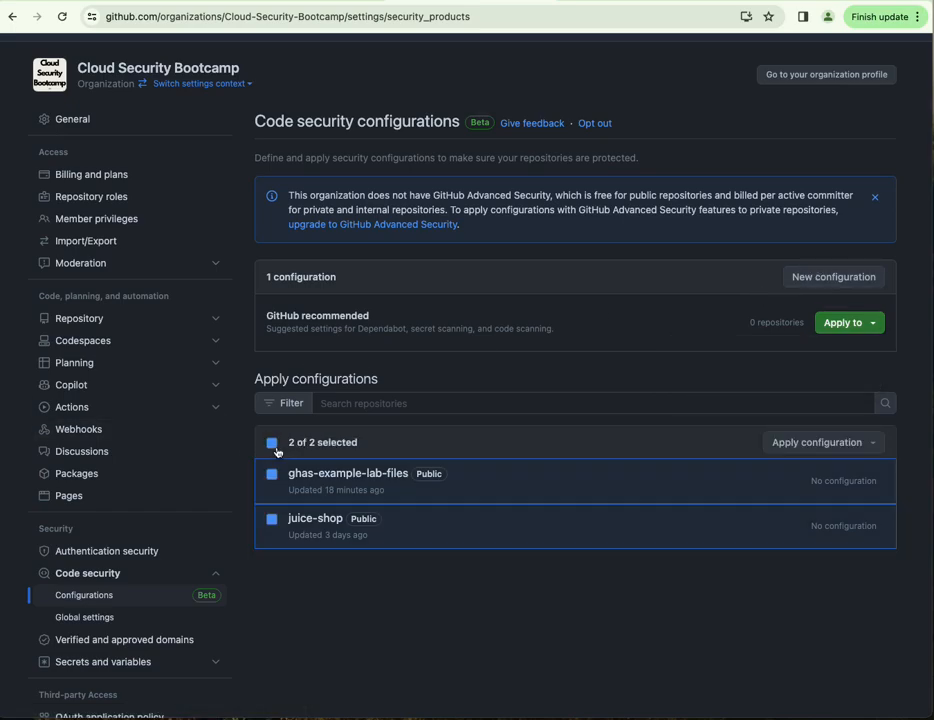
{"action": "left_click", "coordinate": [825, 442]}
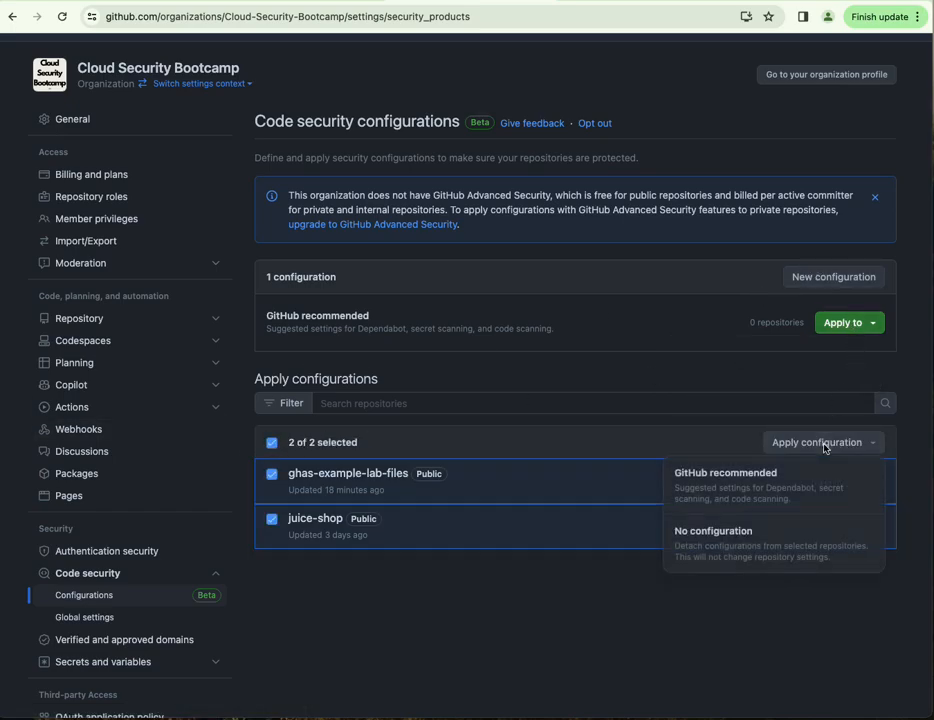
{"action": "left_click", "coordinate": [778, 496]}
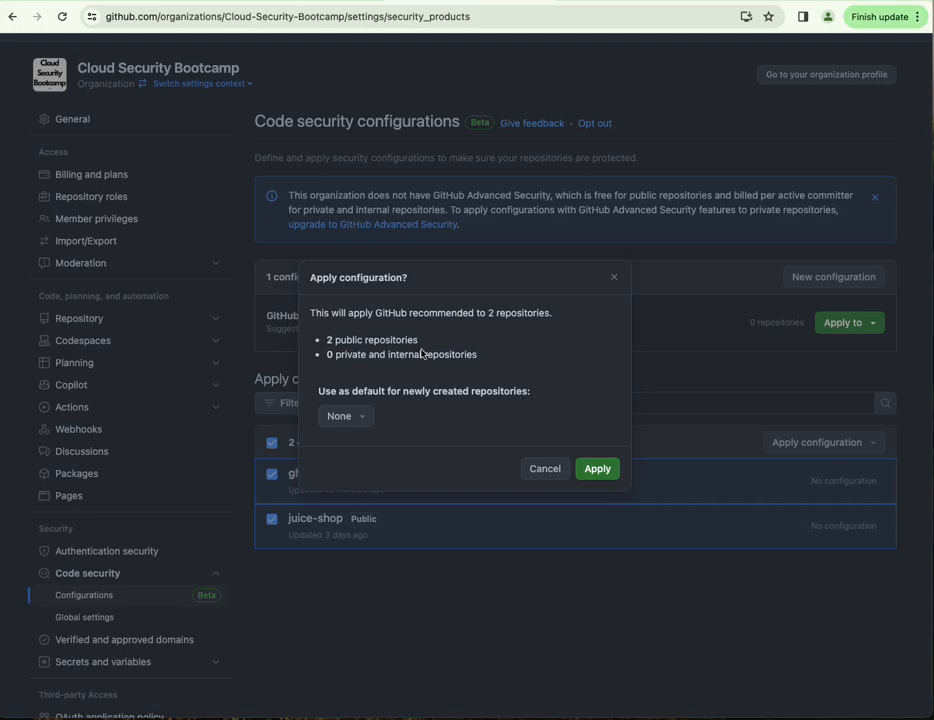
{"action": "left_click", "coordinate": [365, 416]}
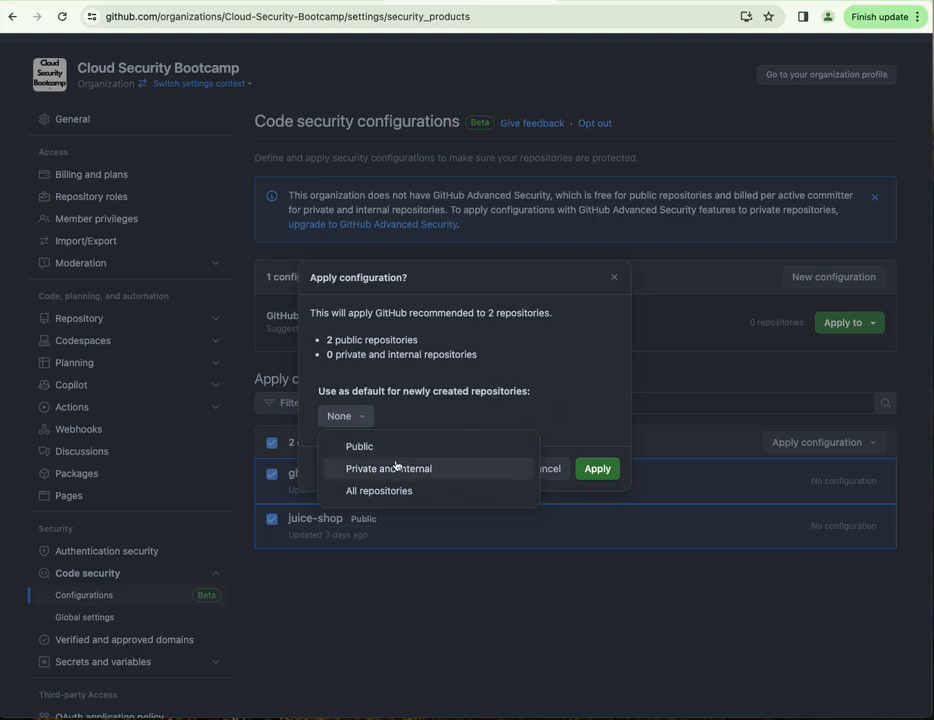
{"action": "left_click", "coordinate": [386, 490]}
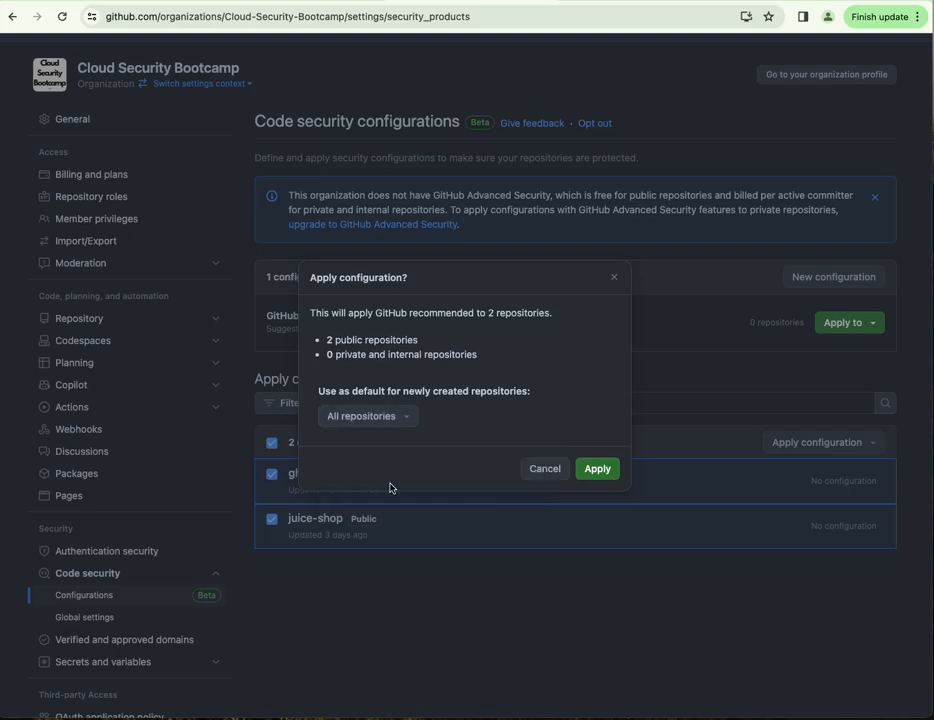
{"action": "left_click", "coordinate": [604, 475]}
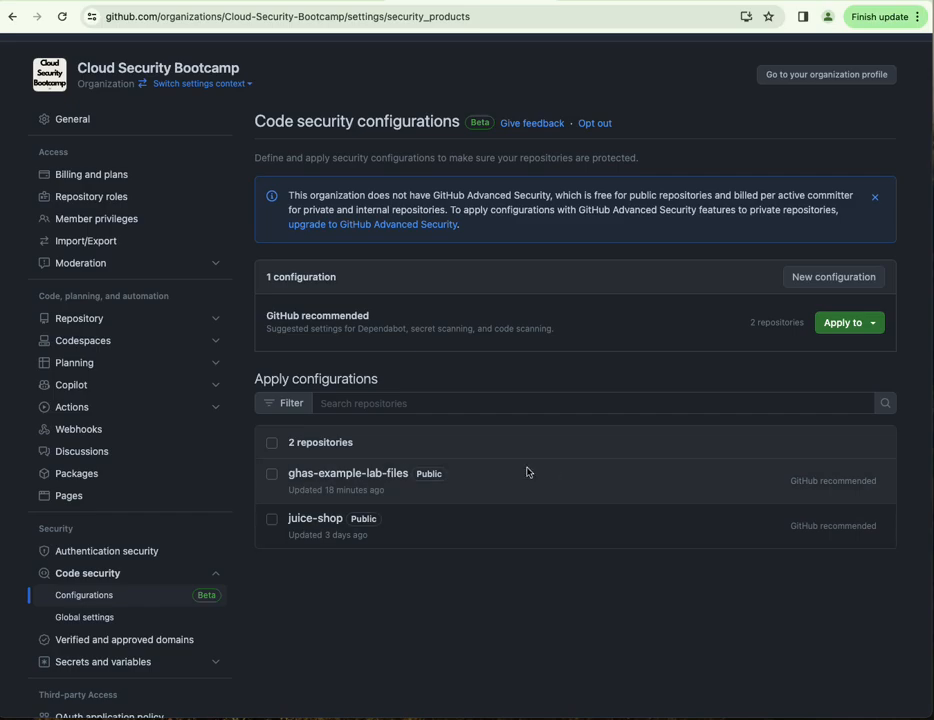
Go to the personal profile's repositories and open the forked juice-shop repository
{"action": "scroll", "coordinate": [520, 470], "scroll_direction": "up", "scroll_amount": 3}
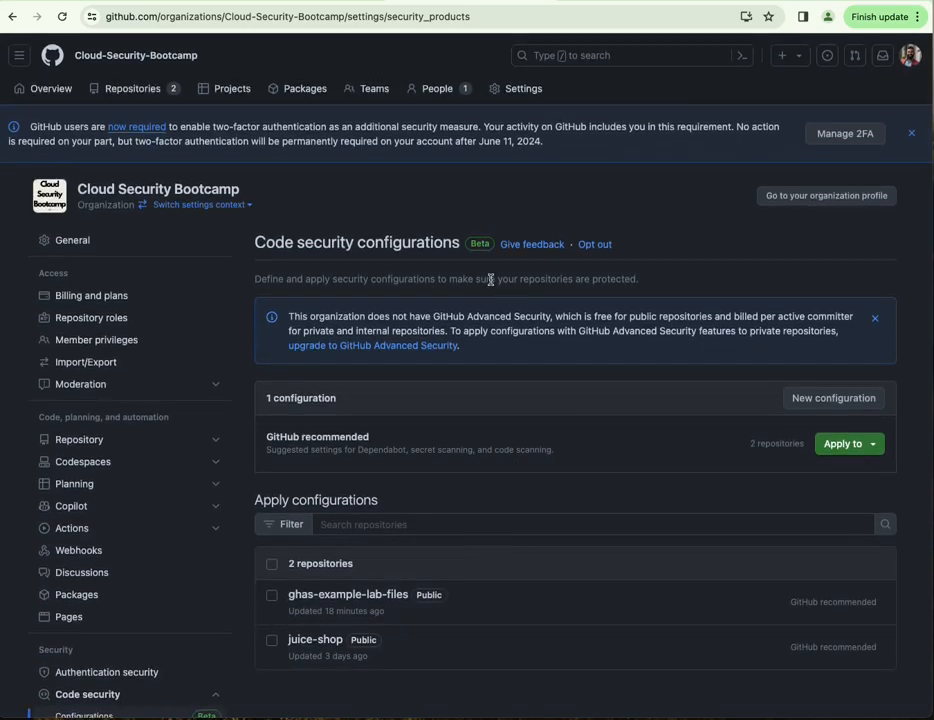
{"action": "left_click", "coordinate": [19, 55]}
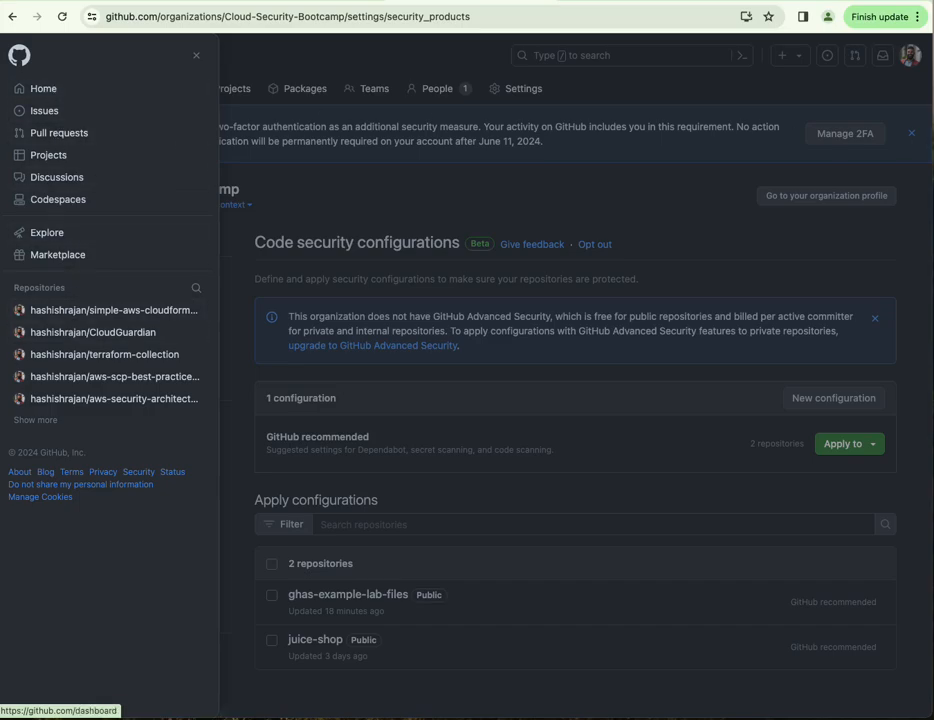
{"action": "left_click", "coordinate": [909, 56]}
{"action": "left_click", "coordinate": [911, 57]}
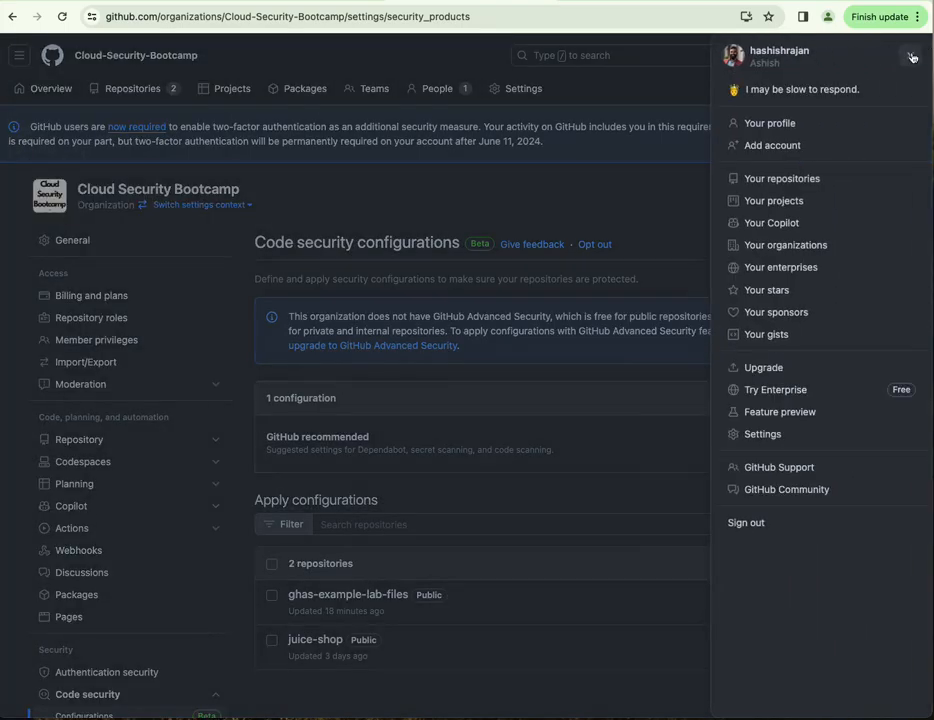
{"action": "left_click", "coordinate": [809, 121]}
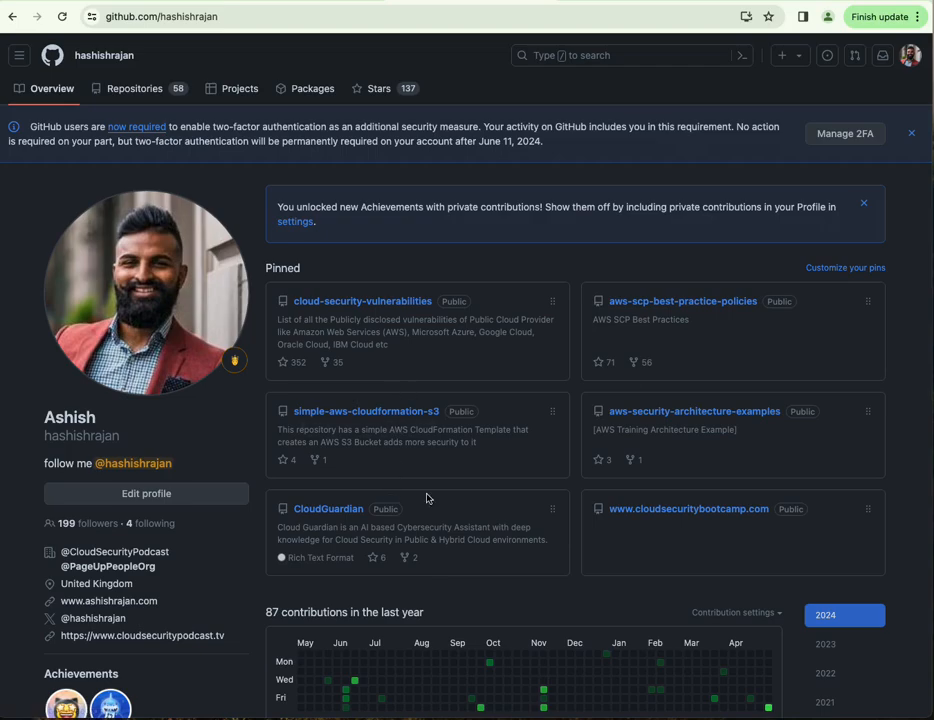
{"action": "scroll", "coordinate": [357, 437], "scroll_direction": "down", "scroll_amount": 5}
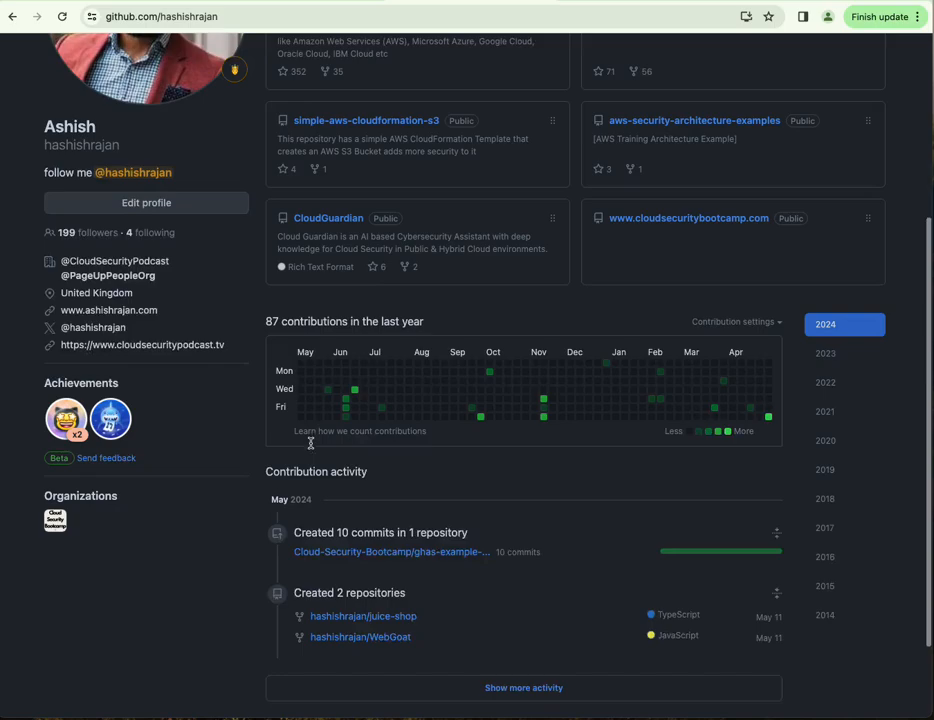
{"action": "scroll", "coordinate": [309, 444], "scroll_direction": "up", "scroll_amount": 5}
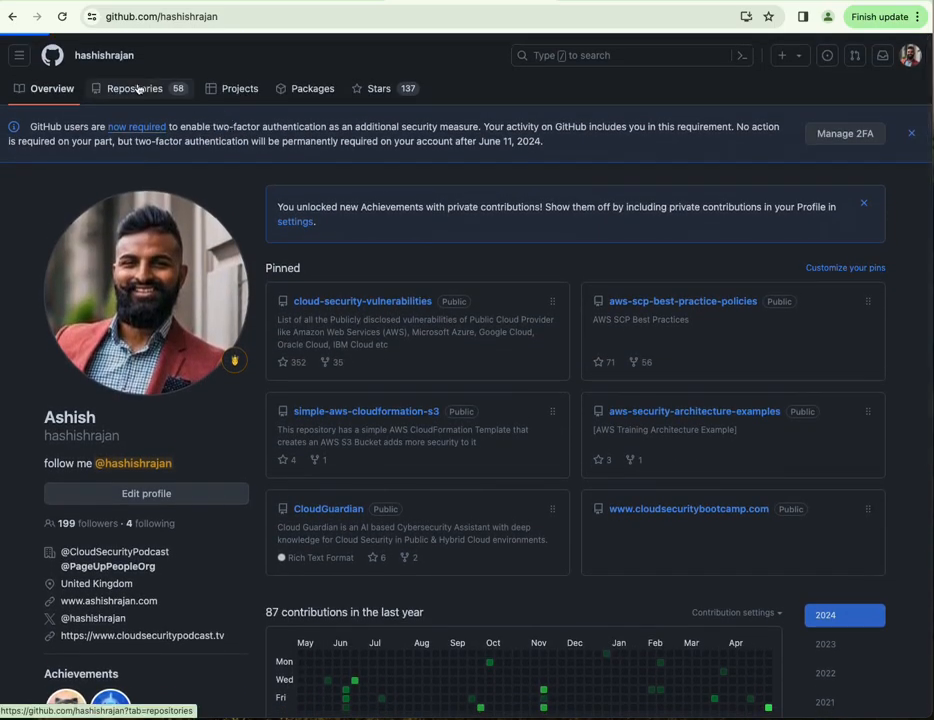
{"action": "left_click", "coordinate": [154, 90]}
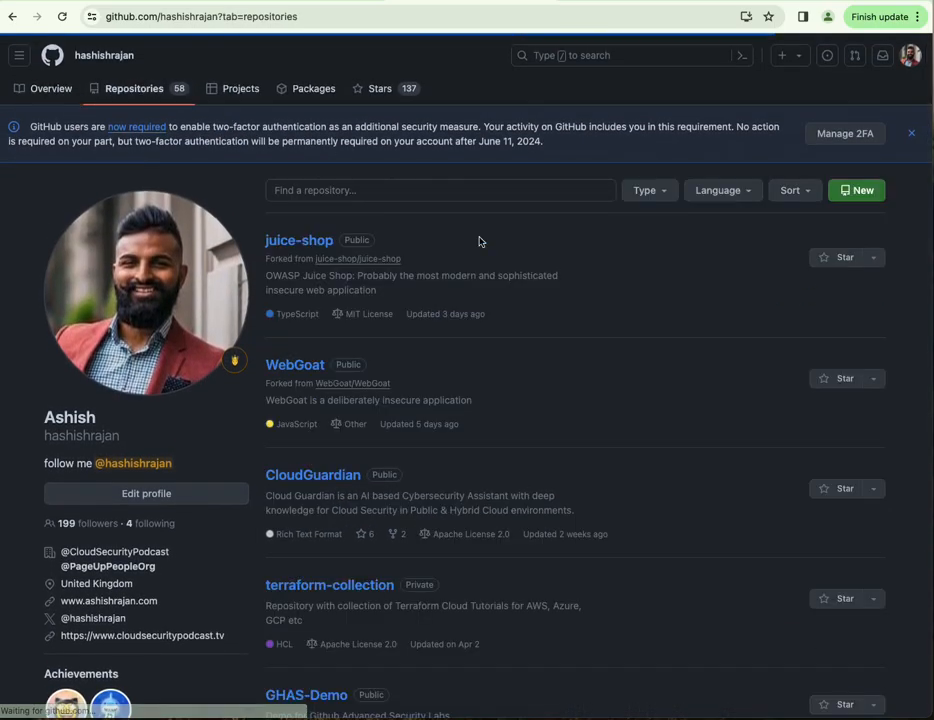
{"action": "left_click", "coordinate": [308, 248]}
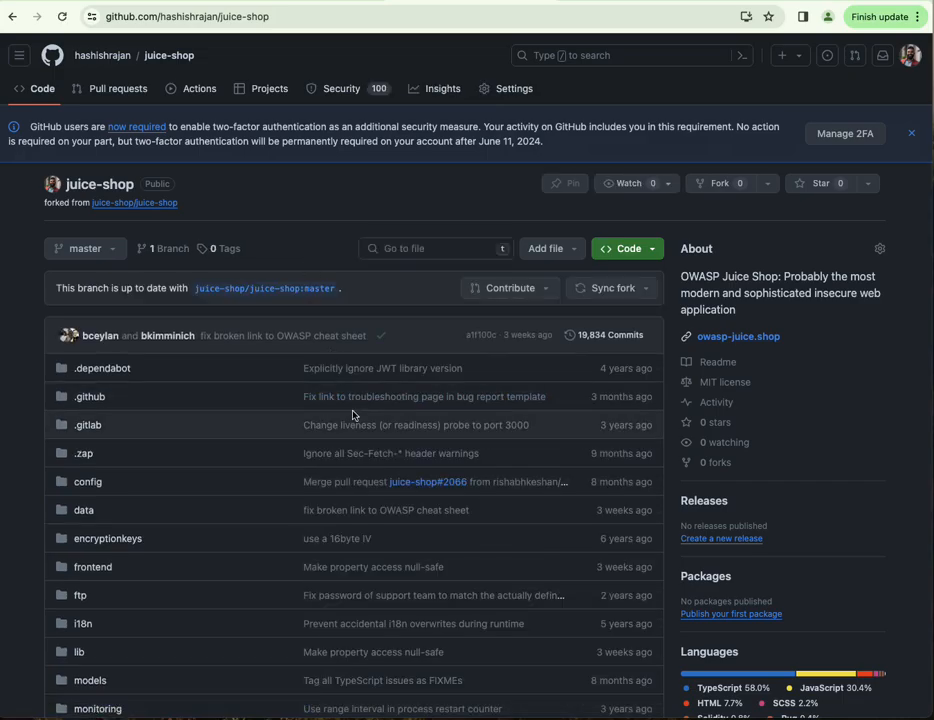
Review the fork's security overview and its list of code scanning alerts, and open the repository's general settings
{"action": "left_click", "coordinate": [334, 100]}
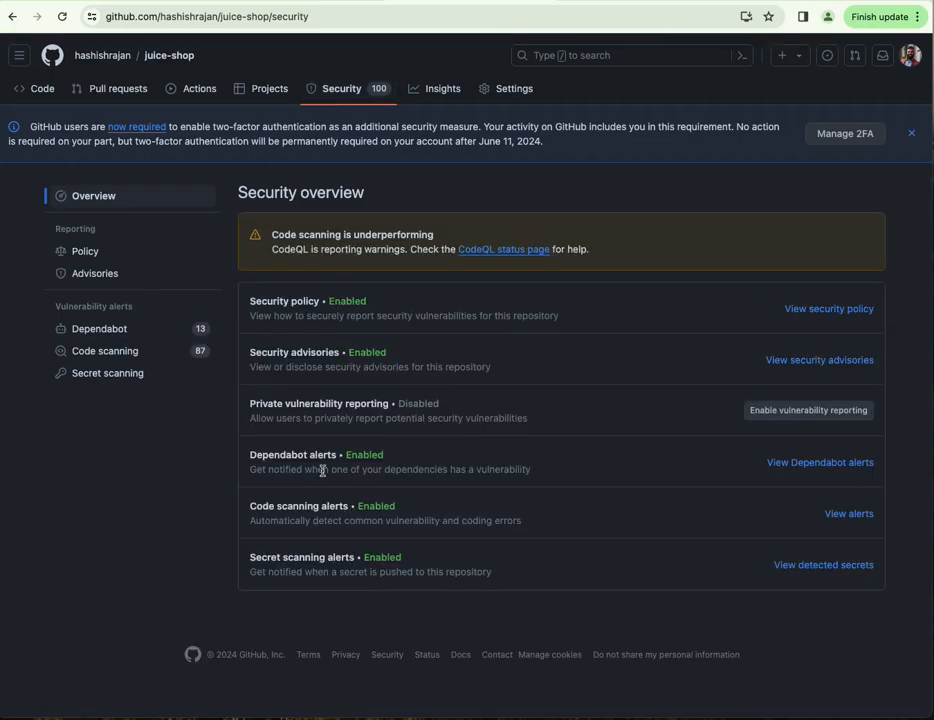
{"action": "left_click", "coordinate": [130, 351]}
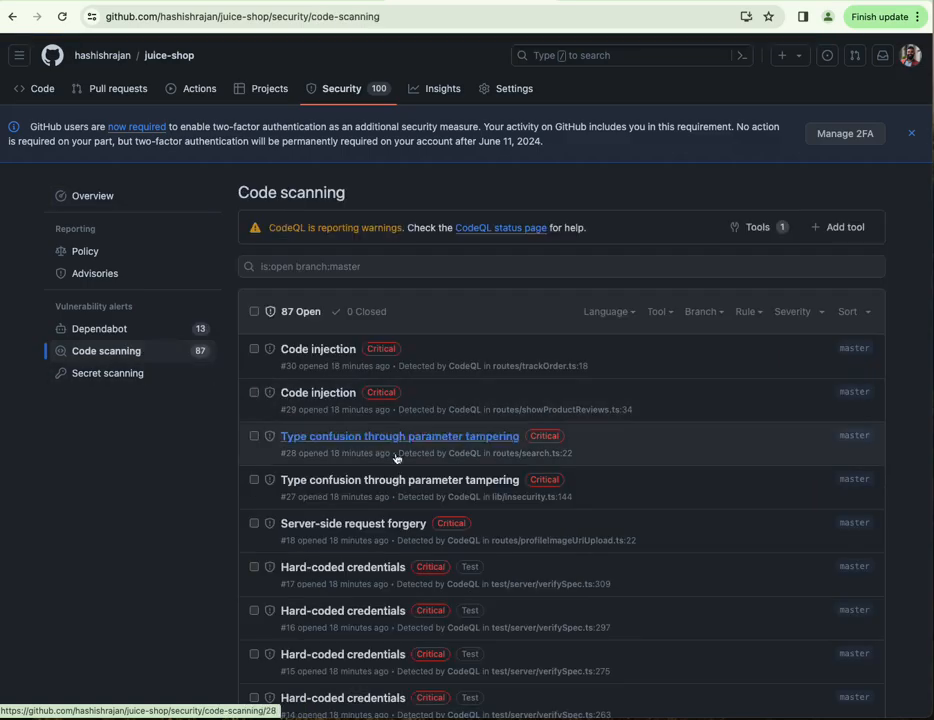
{"action": "scroll", "coordinate": [402, 469], "scroll_direction": "down", "scroll_amount": 6}
{"action": "scroll", "coordinate": [402, 469], "scroll_direction": "up", "scroll_amount": 6}
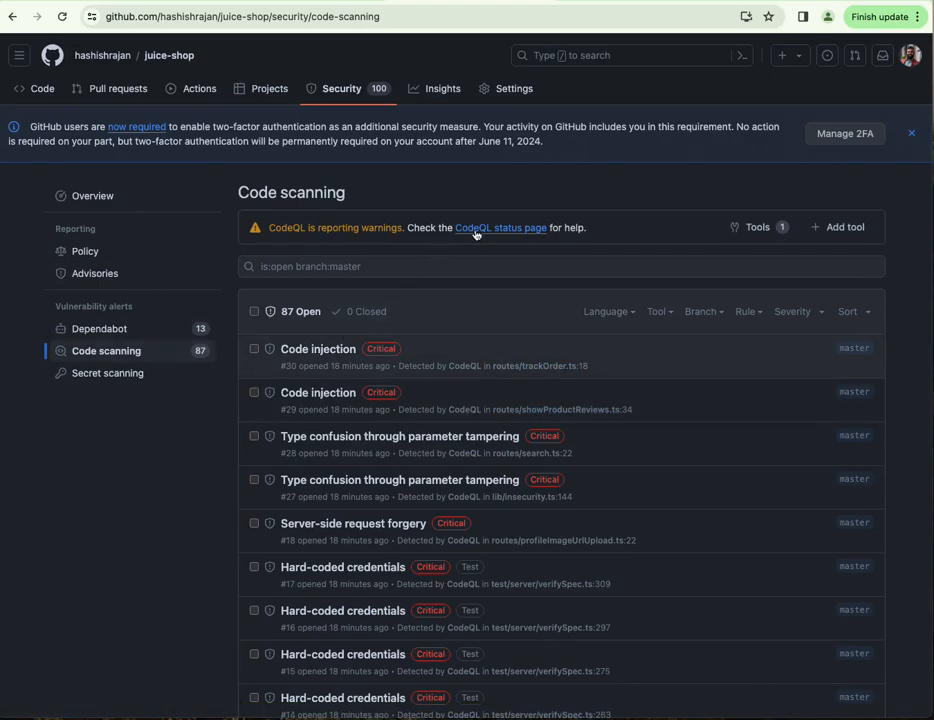
{"action": "scroll", "coordinate": [434, 521], "scroll_direction": "down", "scroll_amount": 5}
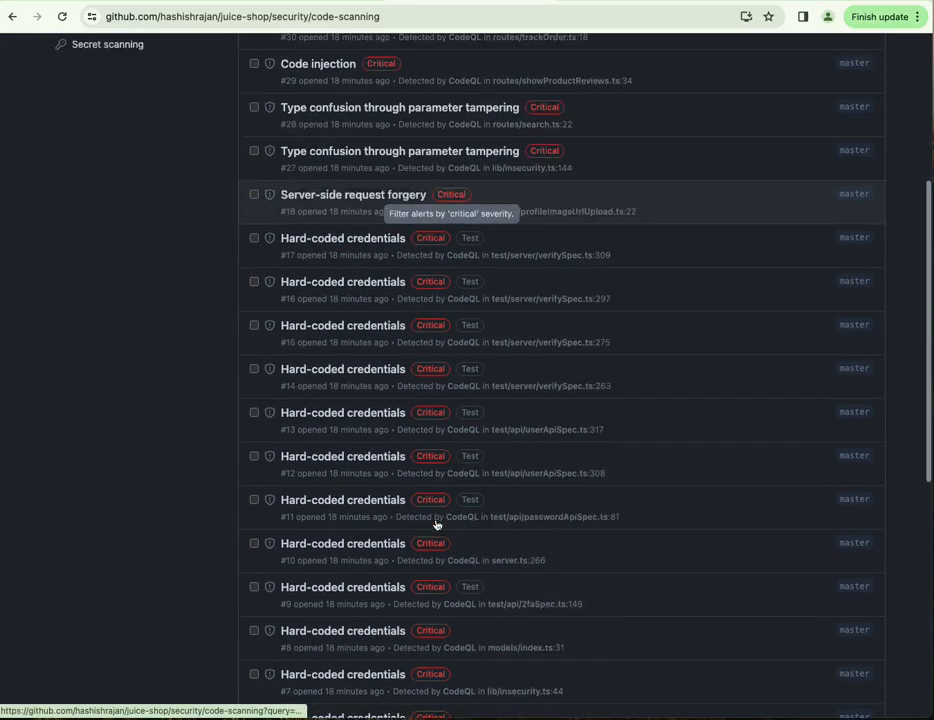
{"action": "scroll", "coordinate": [437, 523], "scroll_direction": "up", "scroll_amount": 6}
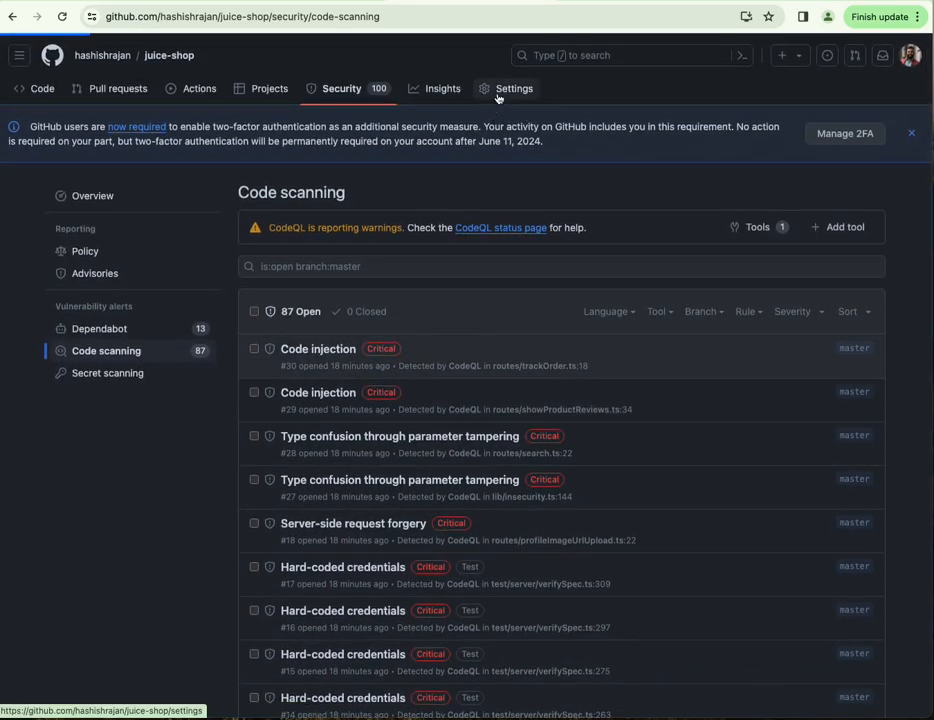
{"action": "left_click", "coordinate": [497, 95]}
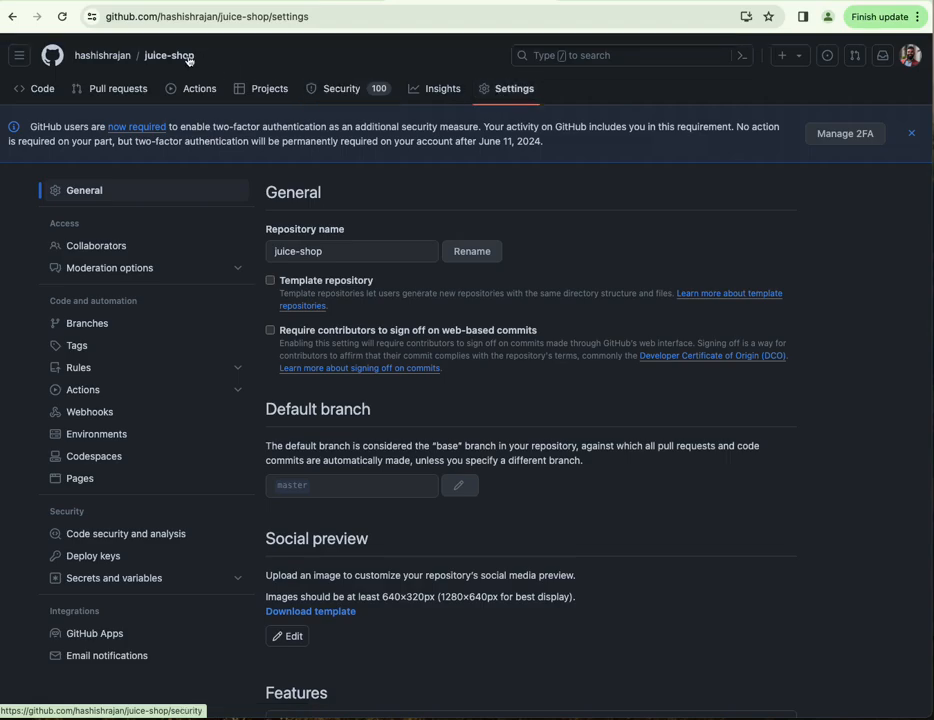
Return to the personal profile, open the pinned cloud-security-vulnerabilities repository and view its security overview
{"action": "left_click", "coordinate": [99, 60]}
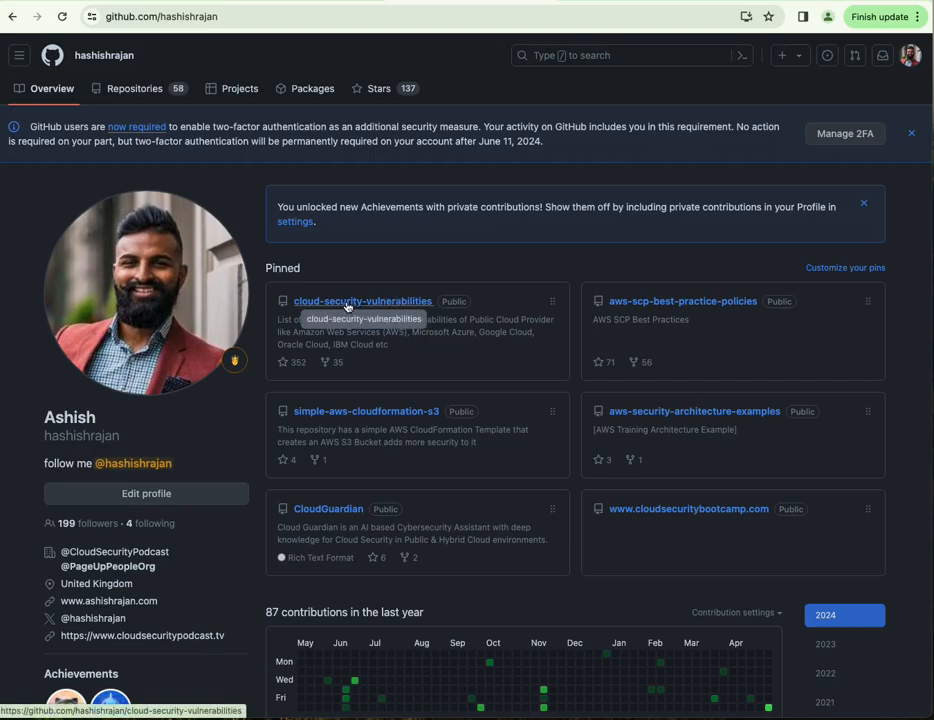
{"action": "left_click", "coordinate": [366, 302]}
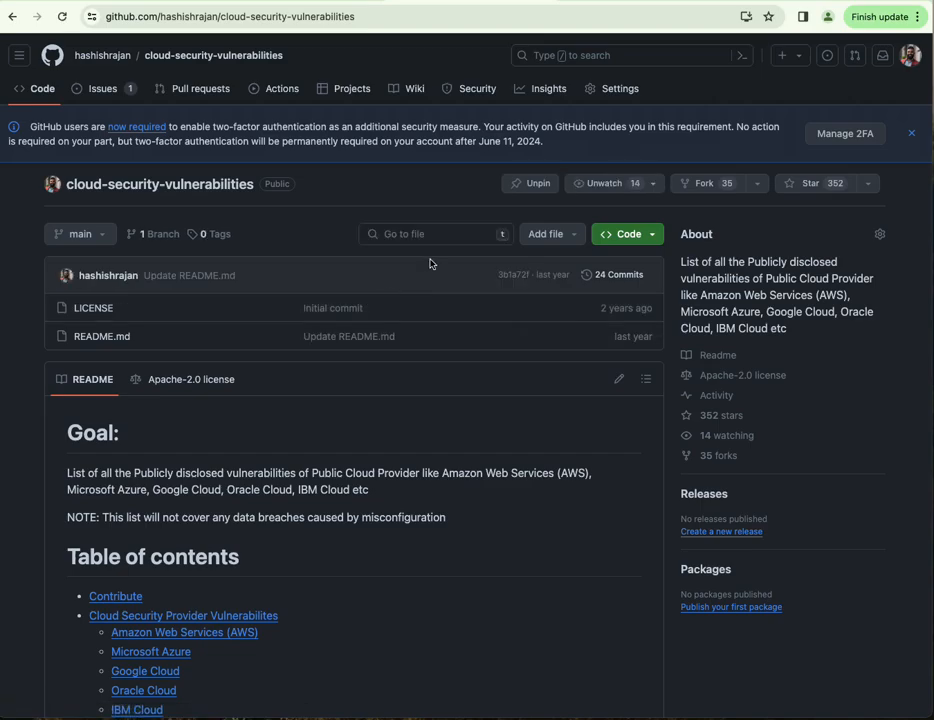
{"action": "scroll", "coordinate": [424, 392], "scroll_direction": "down", "scroll_amount": 1}
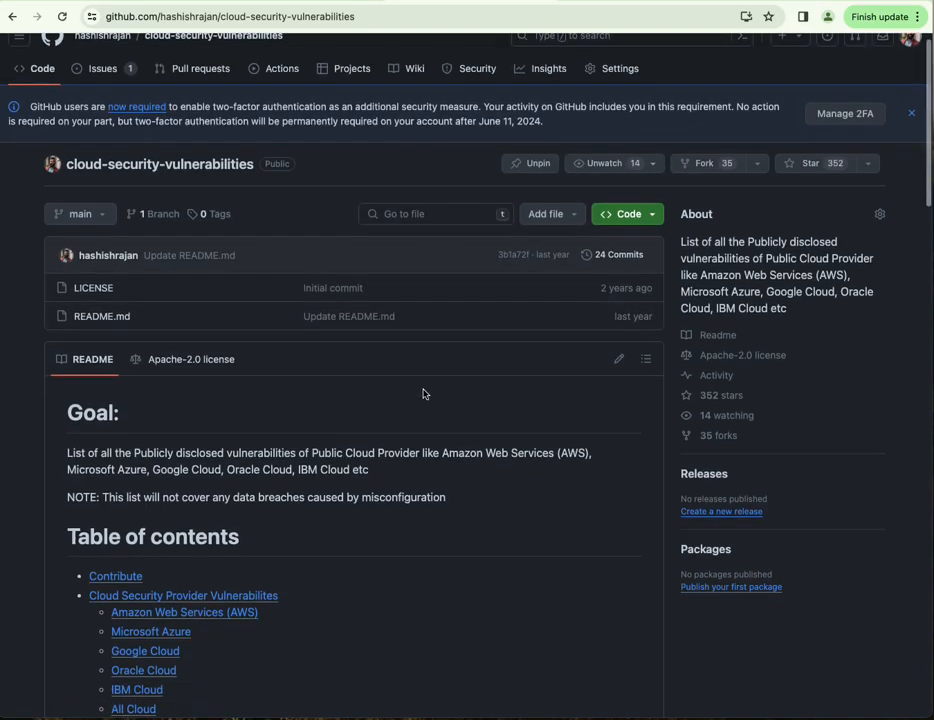
{"action": "scroll", "coordinate": [424, 392], "scroll_direction": "up", "scroll_amount": 1}
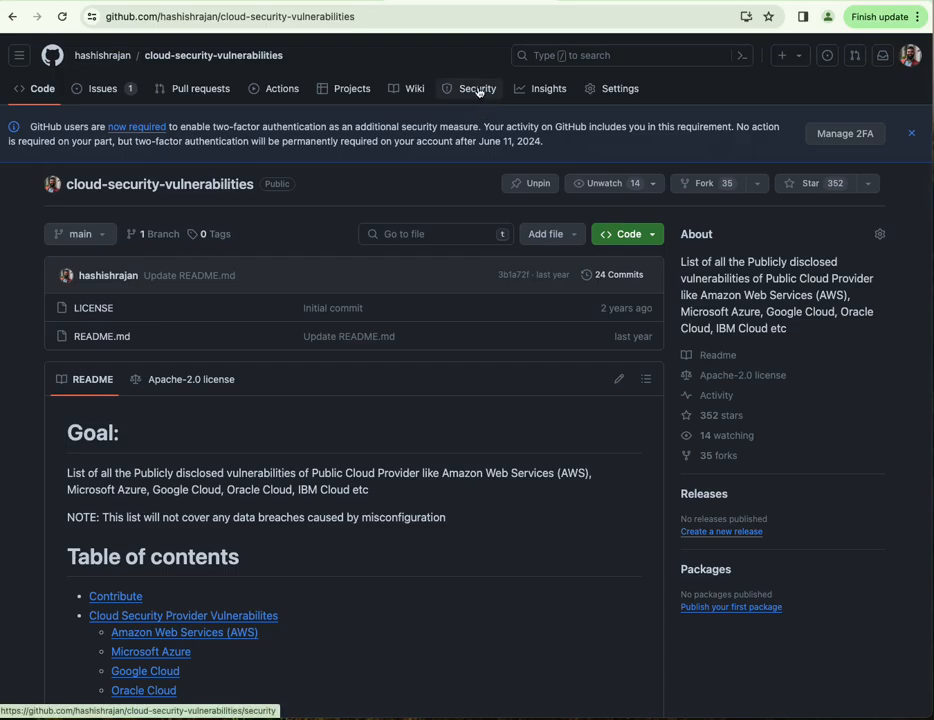
{"action": "left_click", "coordinate": [478, 91]}
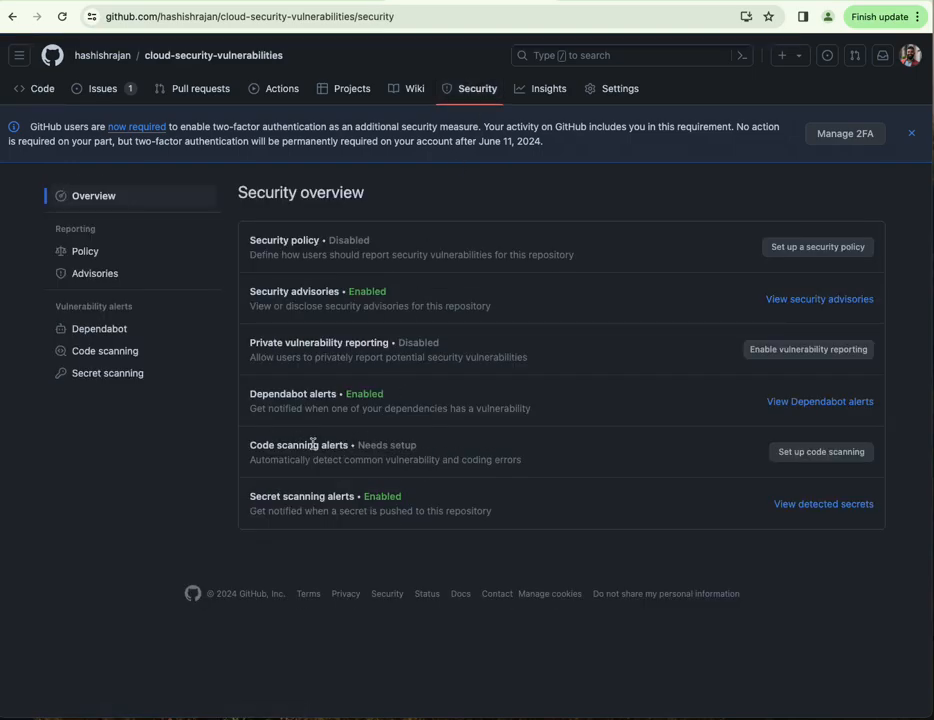
Open the code security and analysis settings of cloud-security-vulnerabilities and locate the code scanning section
{"action": "left_click", "coordinate": [613, 96]}
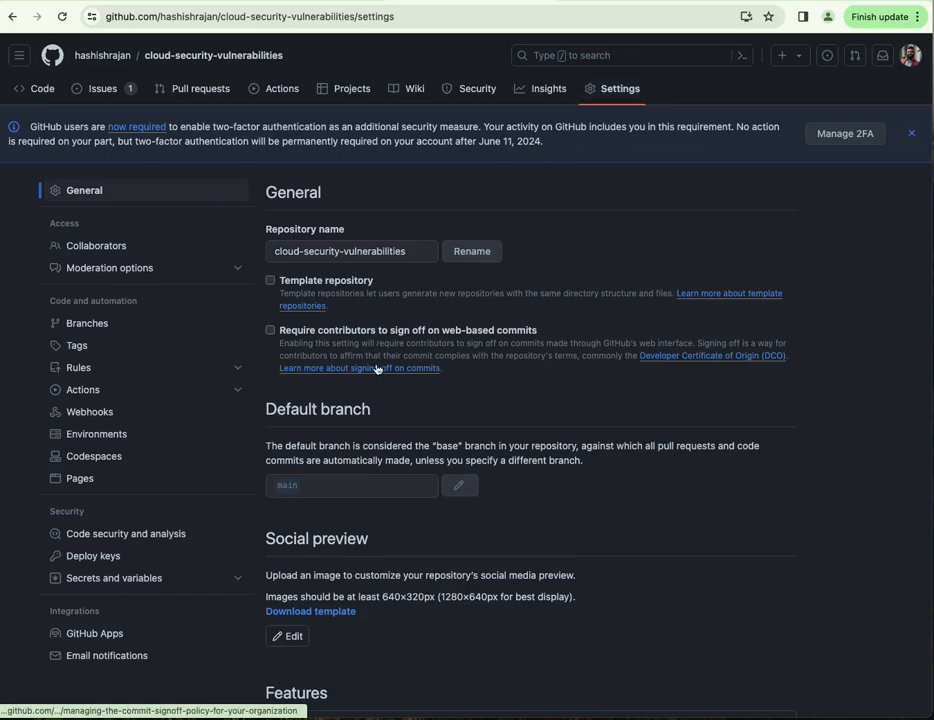
{"action": "left_click", "coordinate": [170, 543]}
{"action": "scroll", "coordinate": [423, 545], "scroll_direction": "down", "scroll_amount": 2}
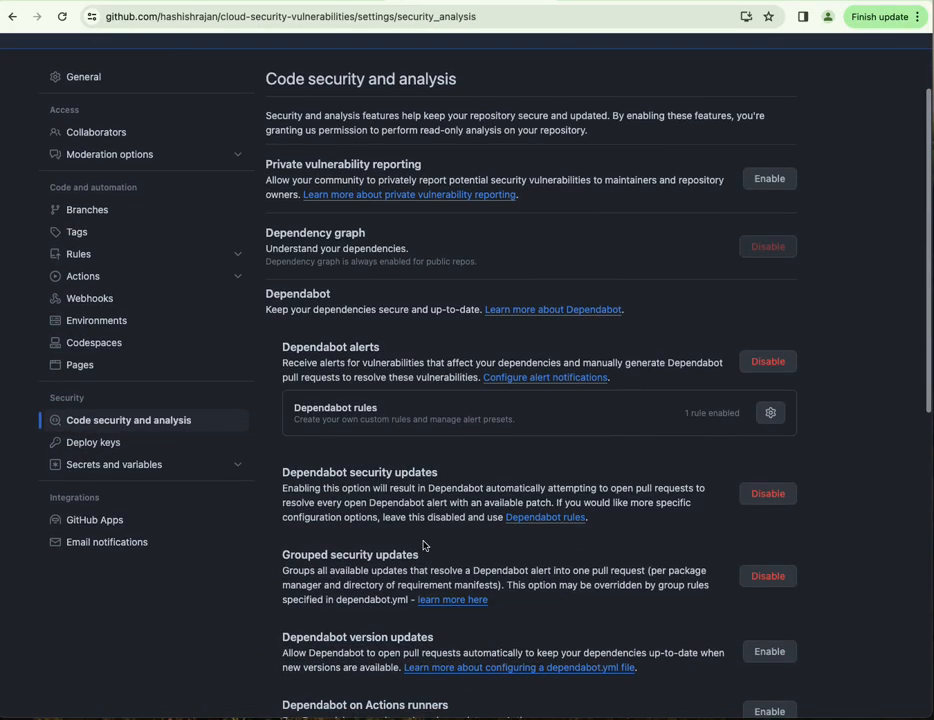
{"action": "scroll", "coordinate": [423, 545], "scroll_direction": "down", "scroll_amount": 4}
{"action": "scroll", "coordinate": [337, 611], "scroll_direction": "down", "scroll_amount": 2}
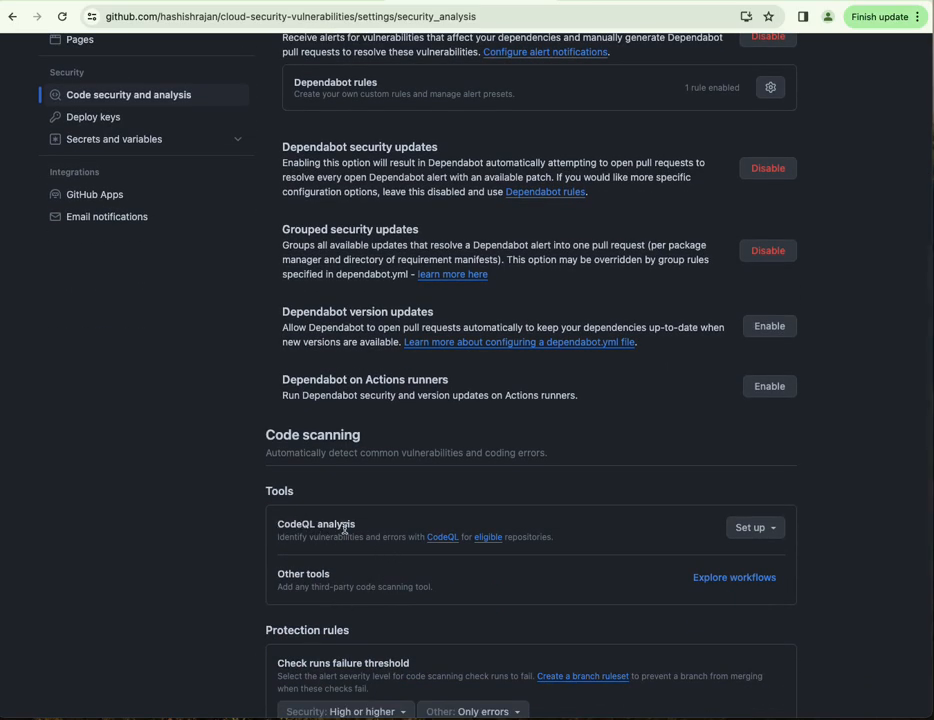
Enable CodeQL analysis through the default setup, reviewing its editable configuration and keeping the Default query suite
{"action": "left_click", "coordinate": [748, 530]}
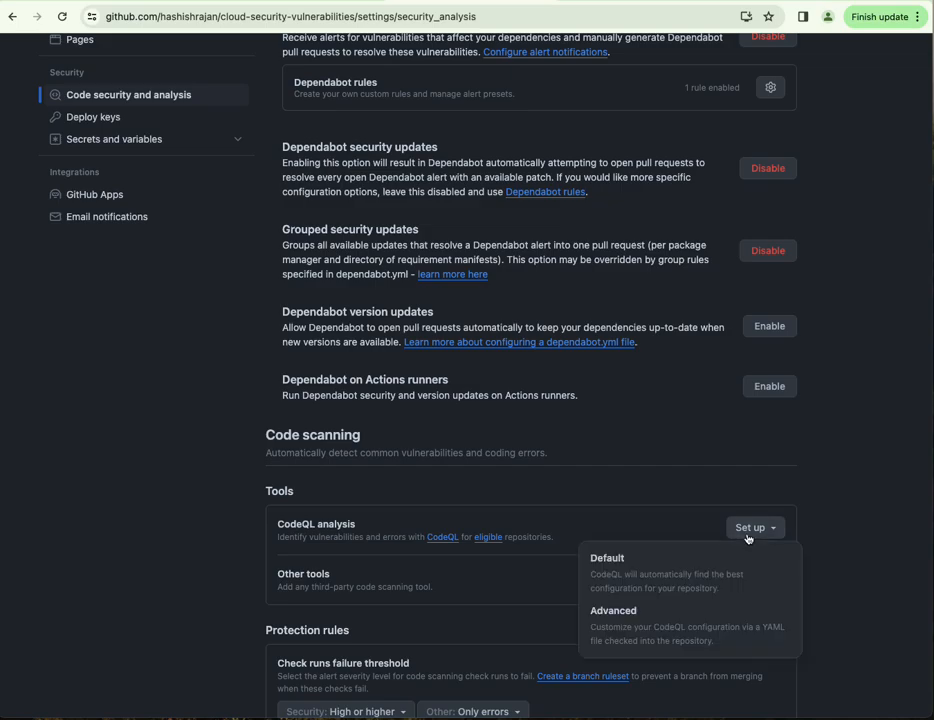
{"action": "left_click", "coordinate": [670, 591]}
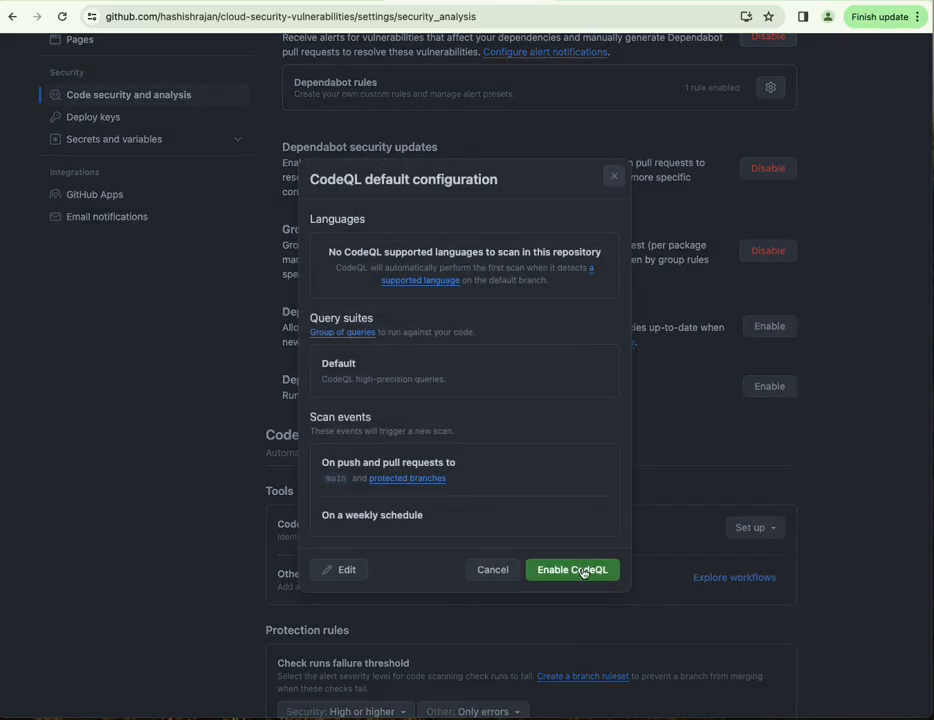
{"action": "left_click", "coordinate": [334, 568]}
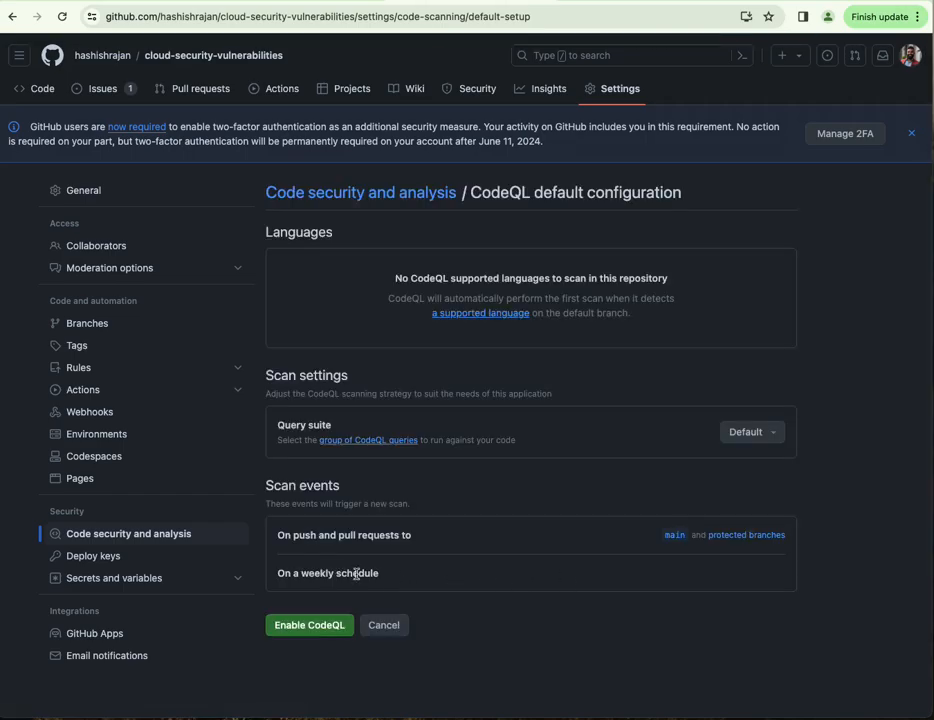
{"action": "left_click", "coordinate": [731, 438]}
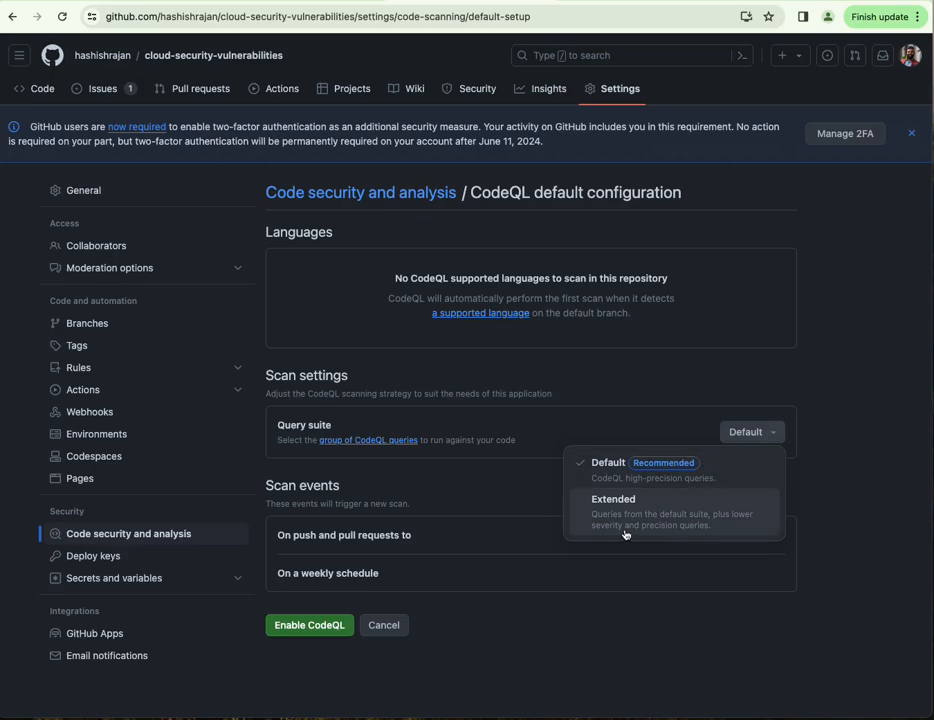
{"action": "left_click", "coordinate": [494, 489]}
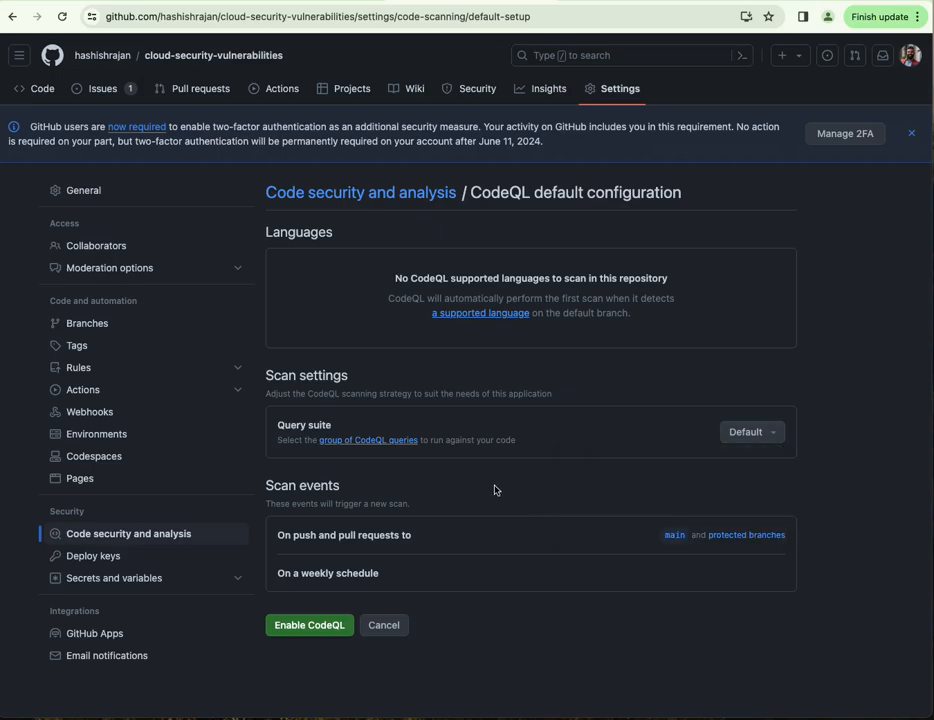
{"action": "left_click", "coordinate": [327, 628]}
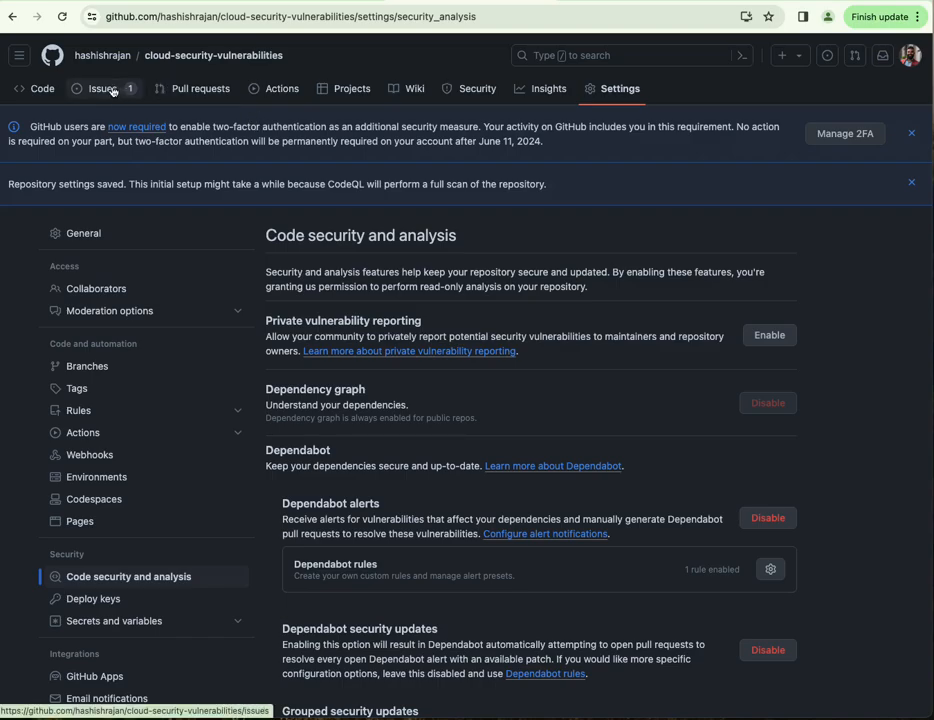
Examine the repository's file list and README to see what content there is to scan
{"action": "left_click", "coordinate": [54, 94]}
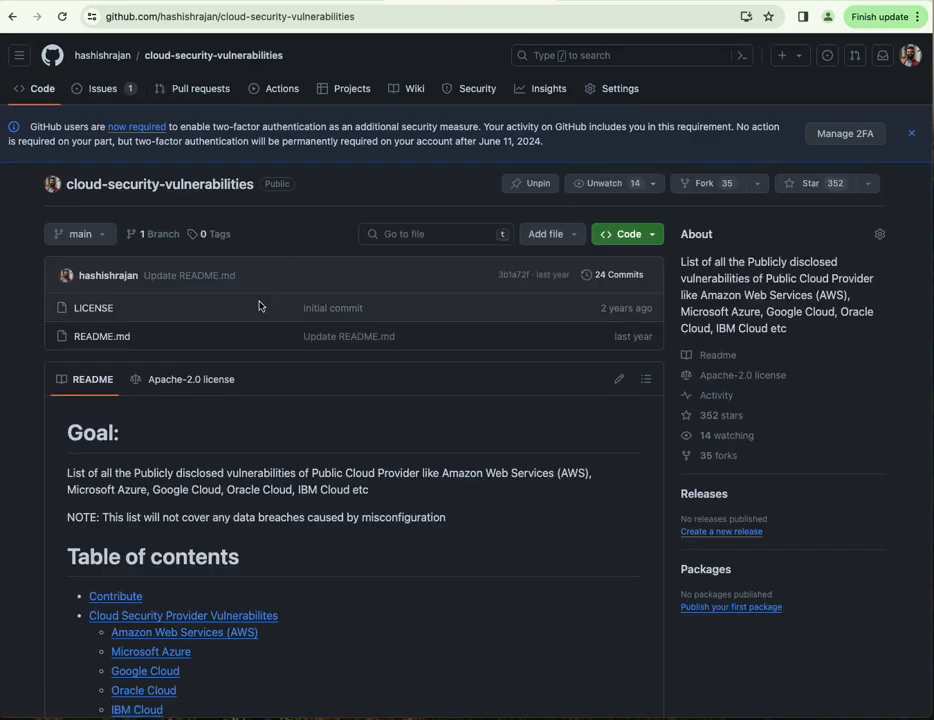
{"action": "scroll", "coordinate": [189, 340], "scroll_direction": "down", "scroll_amount": 3}
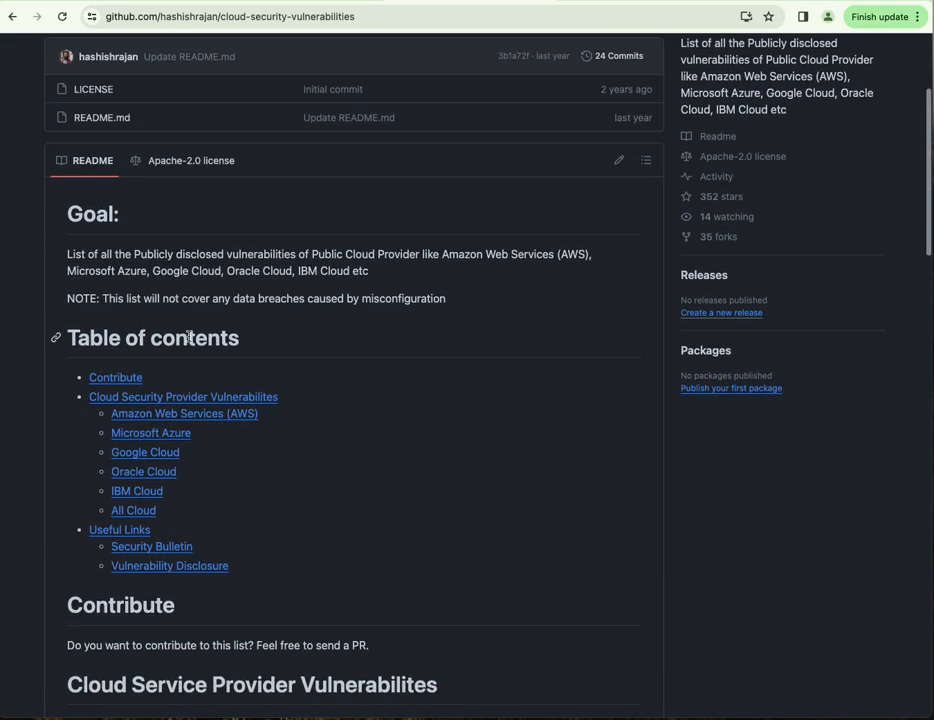
{"action": "scroll", "coordinate": [189, 340], "scroll_direction": "up", "scroll_amount": 1}
{"action": "scroll", "coordinate": [189, 340], "scroll_direction": "down", "scroll_amount": 5}
{"action": "scroll", "coordinate": [189, 340], "scroll_direction": "up", "scroll_amount": 8}
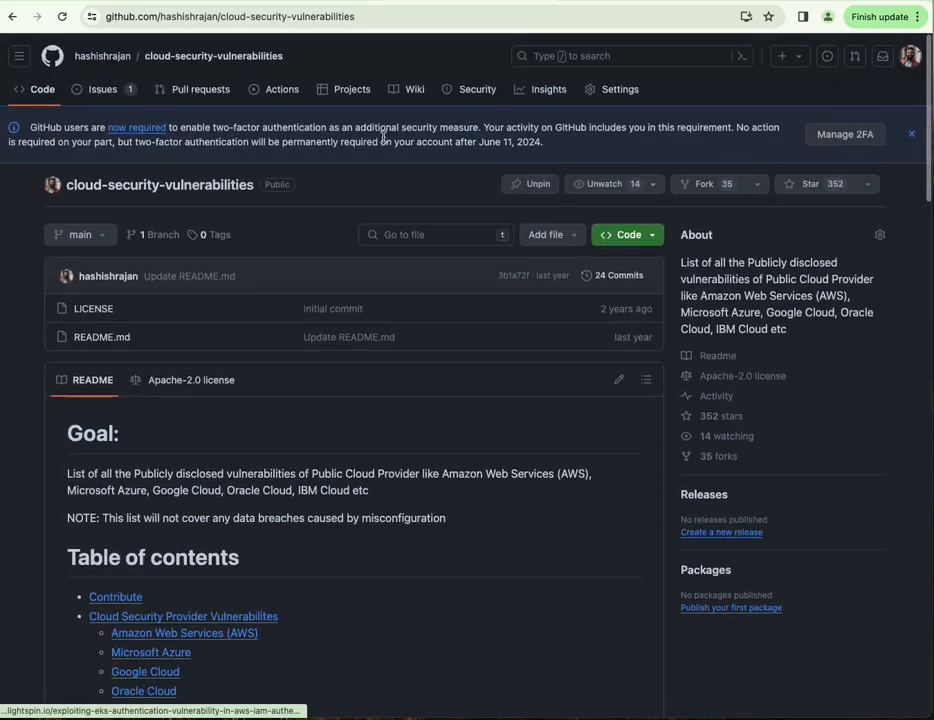
Check the code scanning status in the repository's security overview and look through its GitHub Actions page for workflows
{"action": "left_click", "coordinate": [455, 90]}
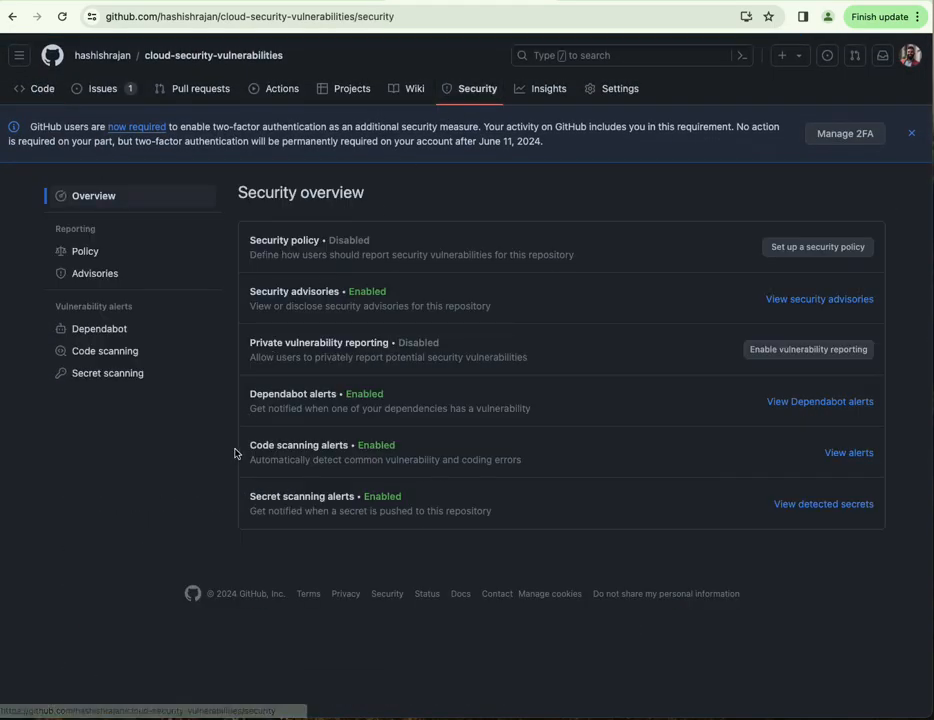
{"action": "left_click", "coordinate": [271, 91]}
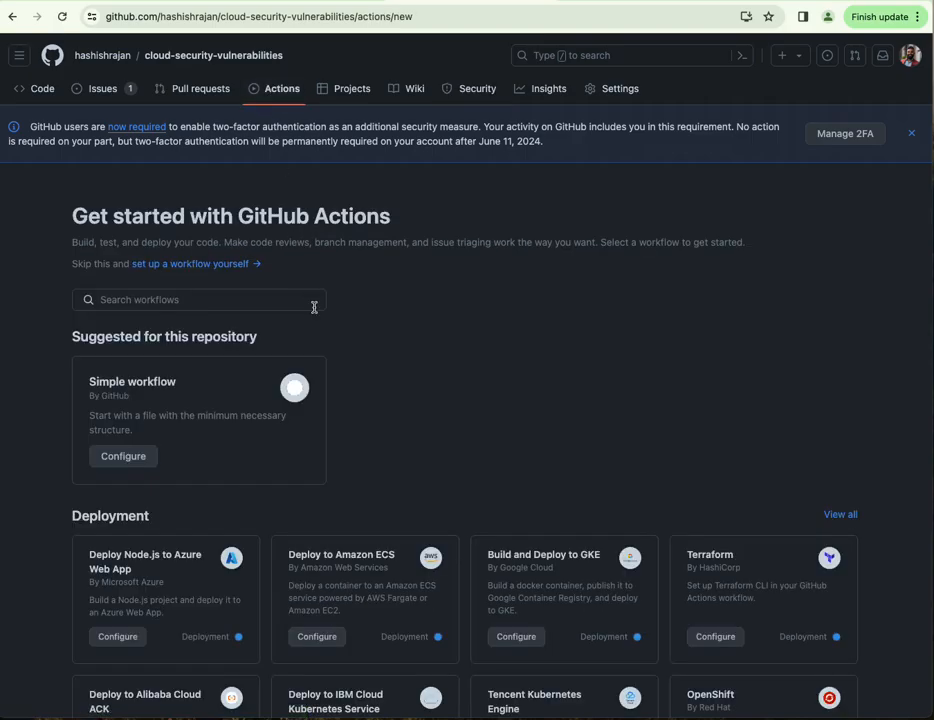
{"action": "scroll", "coordinate": [314, 307], "scroll_direction": "down", "scroll_amount": 2}
{"action": "scroll", "coordinate": [314, 307], "scroll_direction": "up", "scroll_amount": 2}
Review the repository's code security and analysis settings again and return to its security overview
{"action": "left_click", "coordinate": [599, 88]}
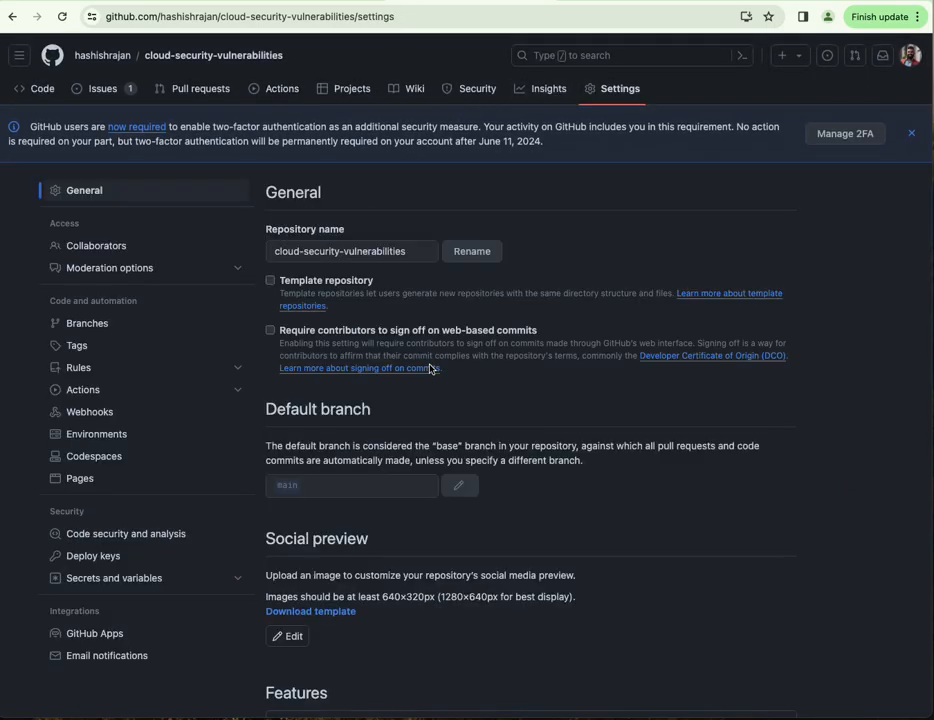
{"action": "left_click", "coordinate": [144, 534]}
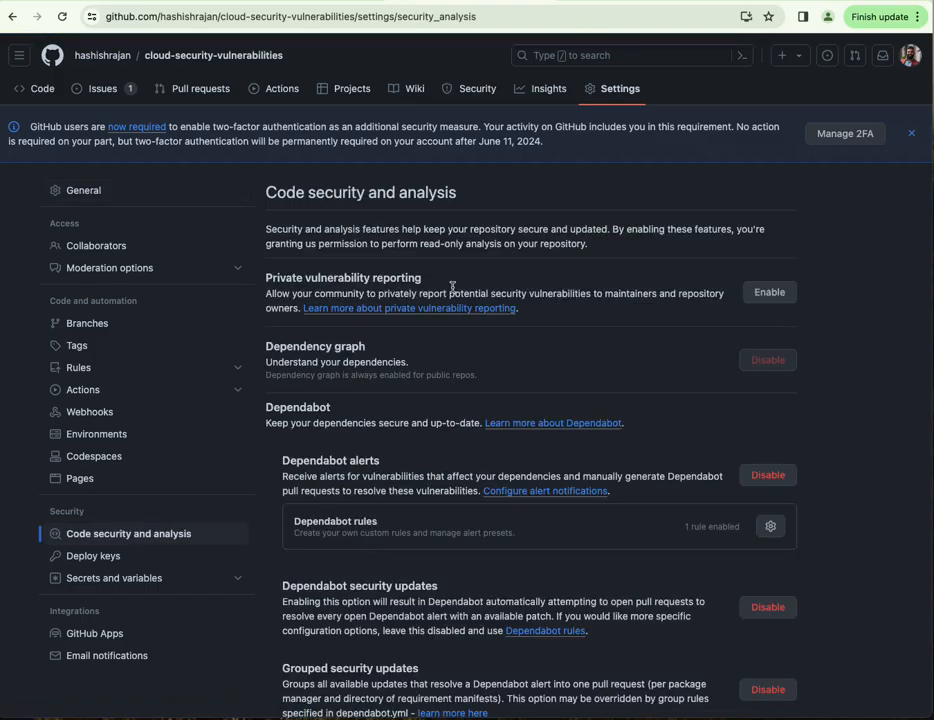
{"action": "left_click", "coordinate": [472, 88]}
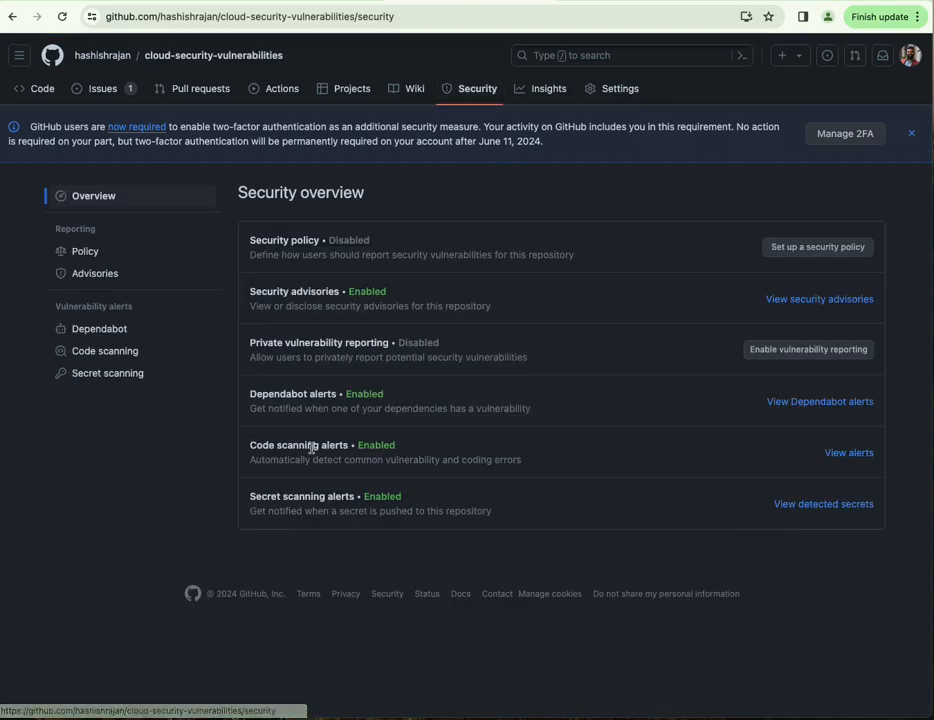